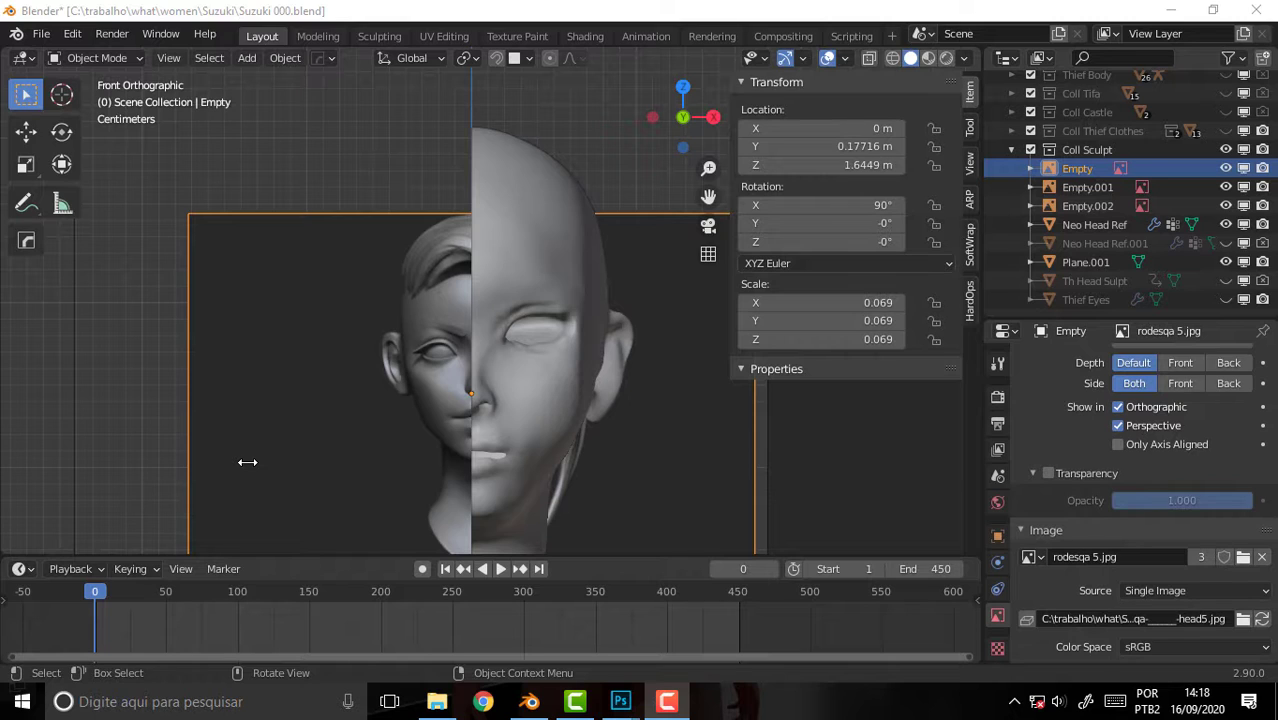
# Switch to the toko-suzuki.psd portrait in Photoshop and drag its window rightward toward the centre.
pyautogui.press('Escape')
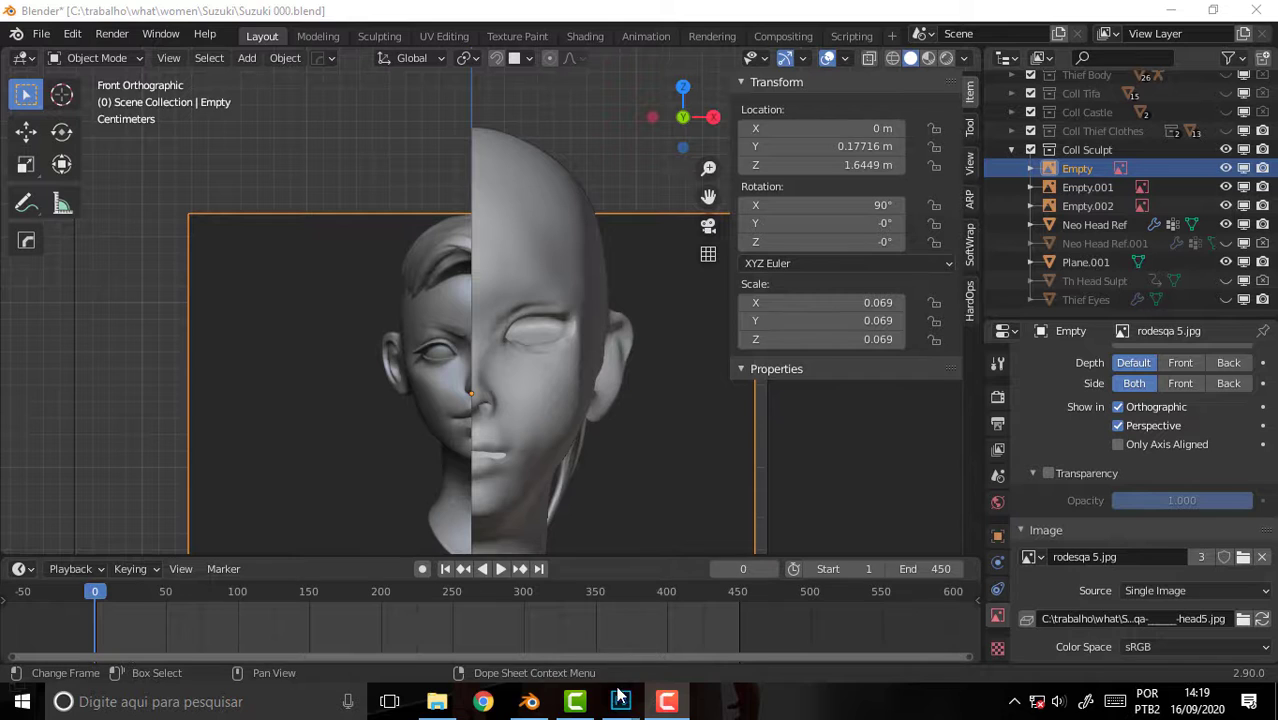
pyautogui.moveTo(620, 701)
pyautogui.click(688, 632)
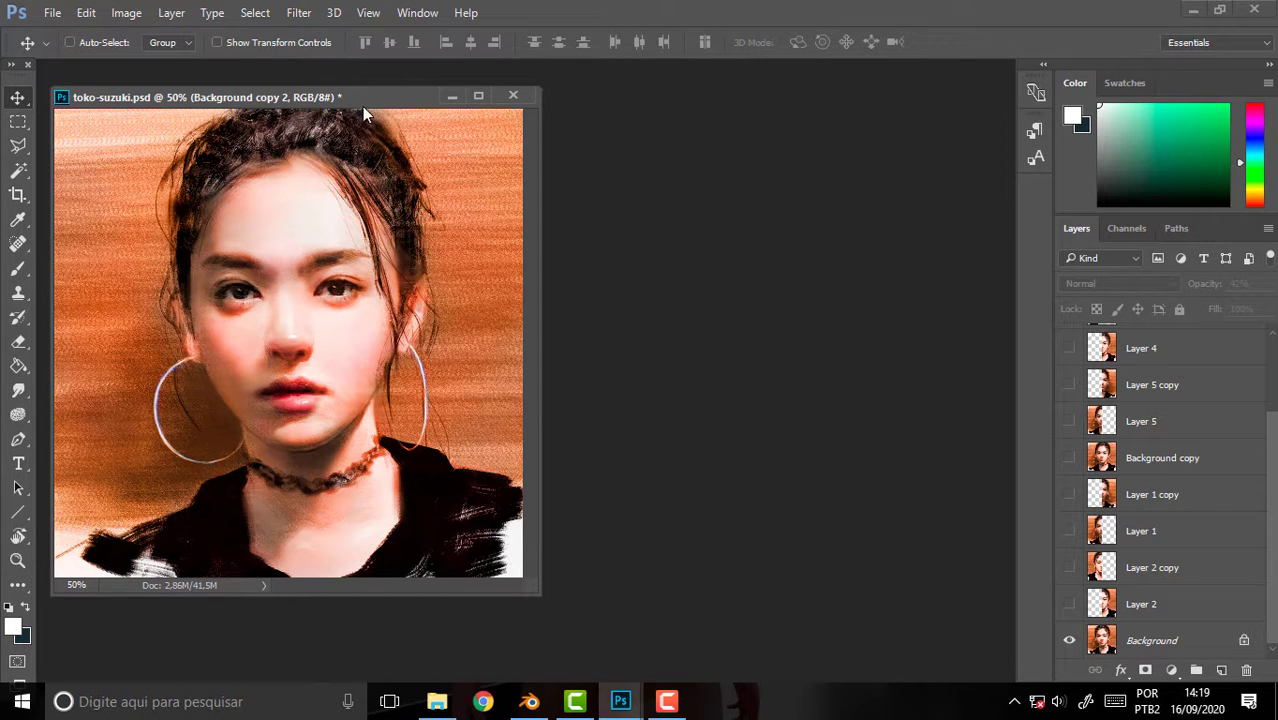
pyautogui.moveTo(362, 106); pyautogui.dragTo(405, 110)
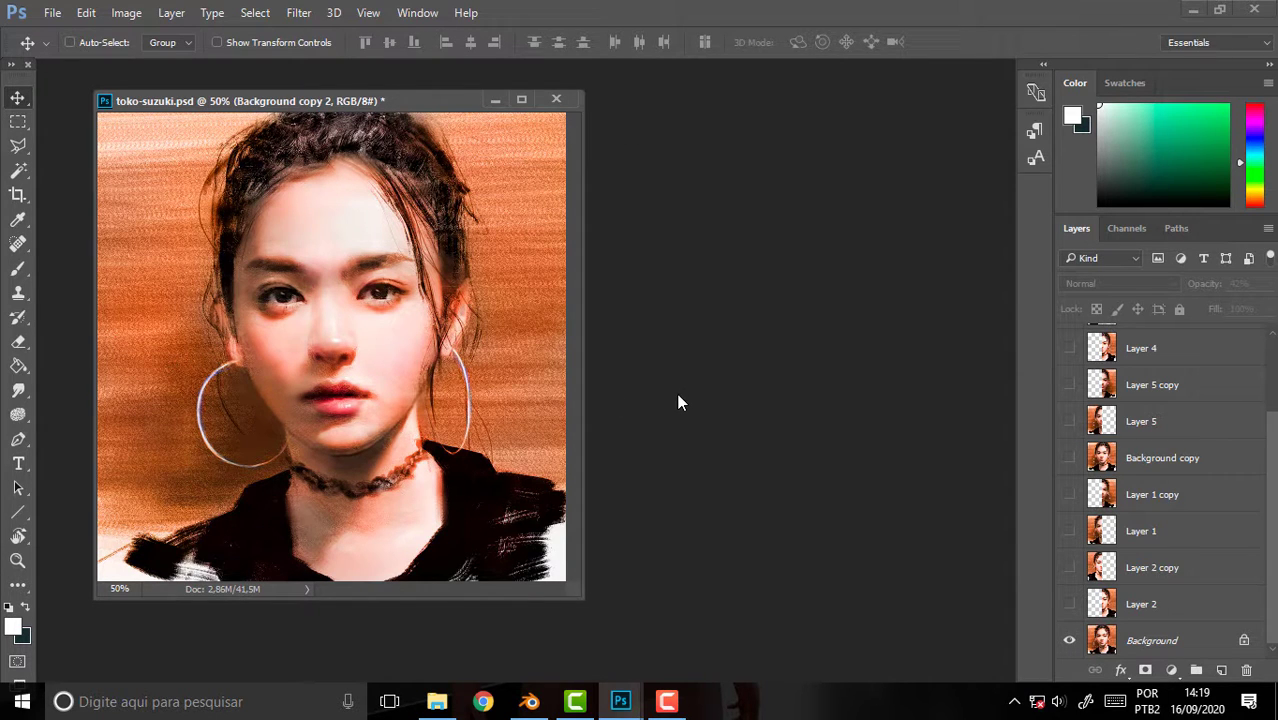
pyautogui.moveTo(450, 102); pyautogui.dragTo(526, 100)
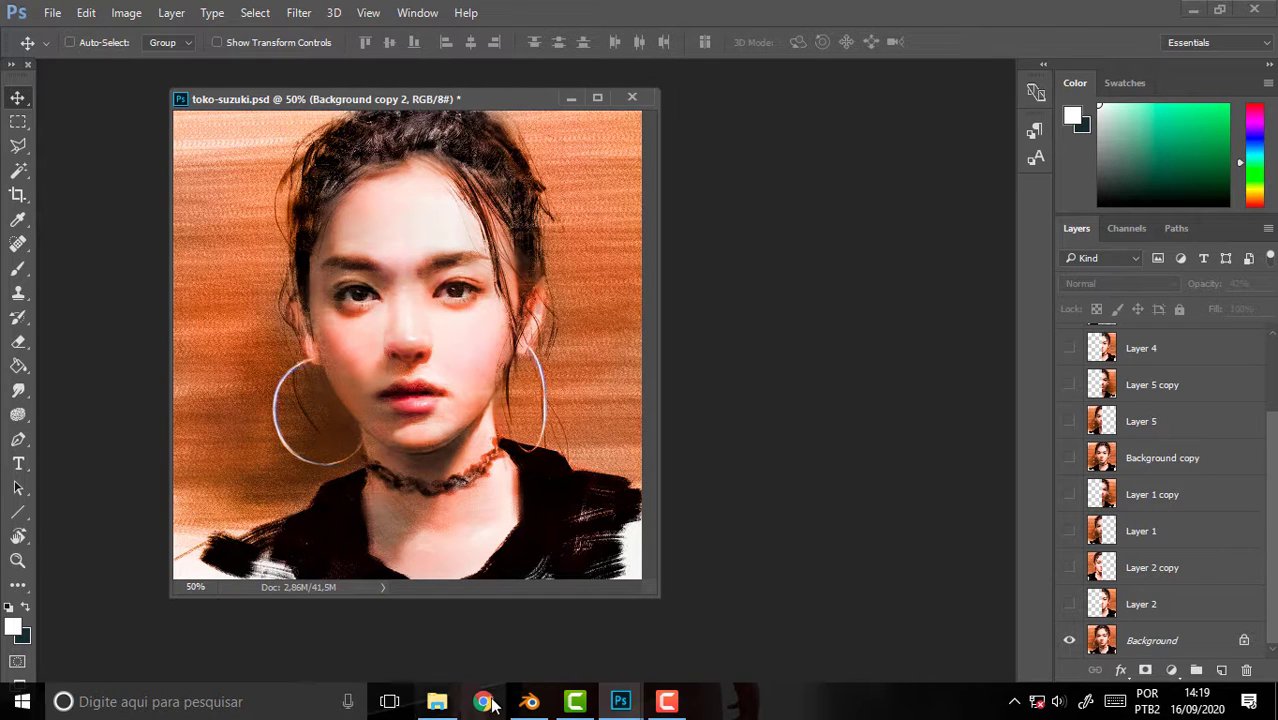
# Browse into women > Suzuki and play Real Time - Digital Painting - Toko Suzuki.mp4.
pyautogui.click(437, 703)
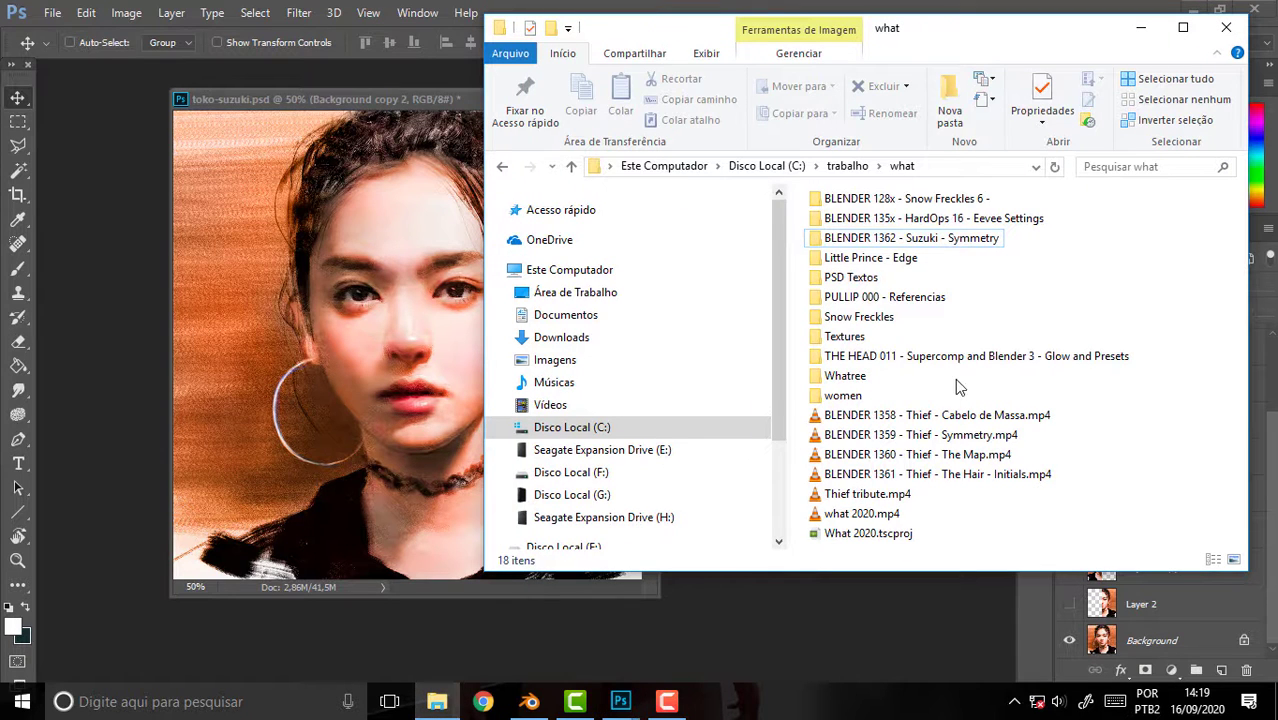
pyautogui.doubleClick(850, 396)
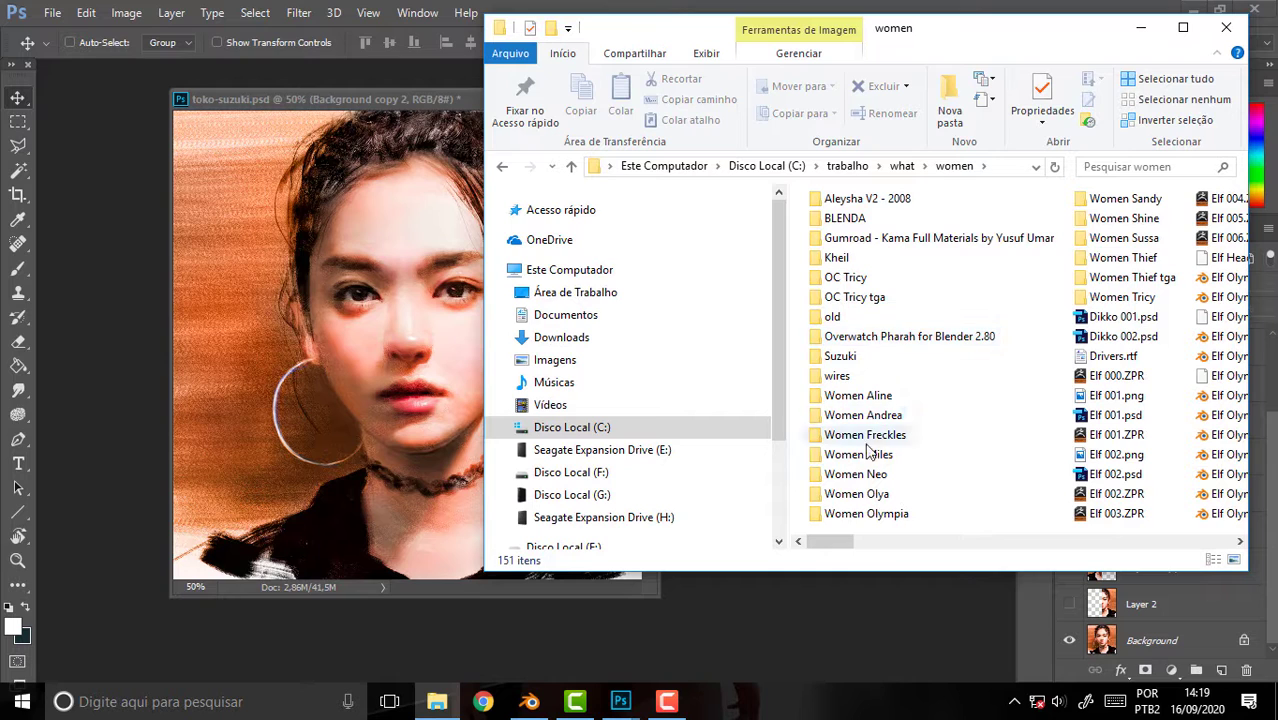
pyautogui.doubleClick(840, 356)
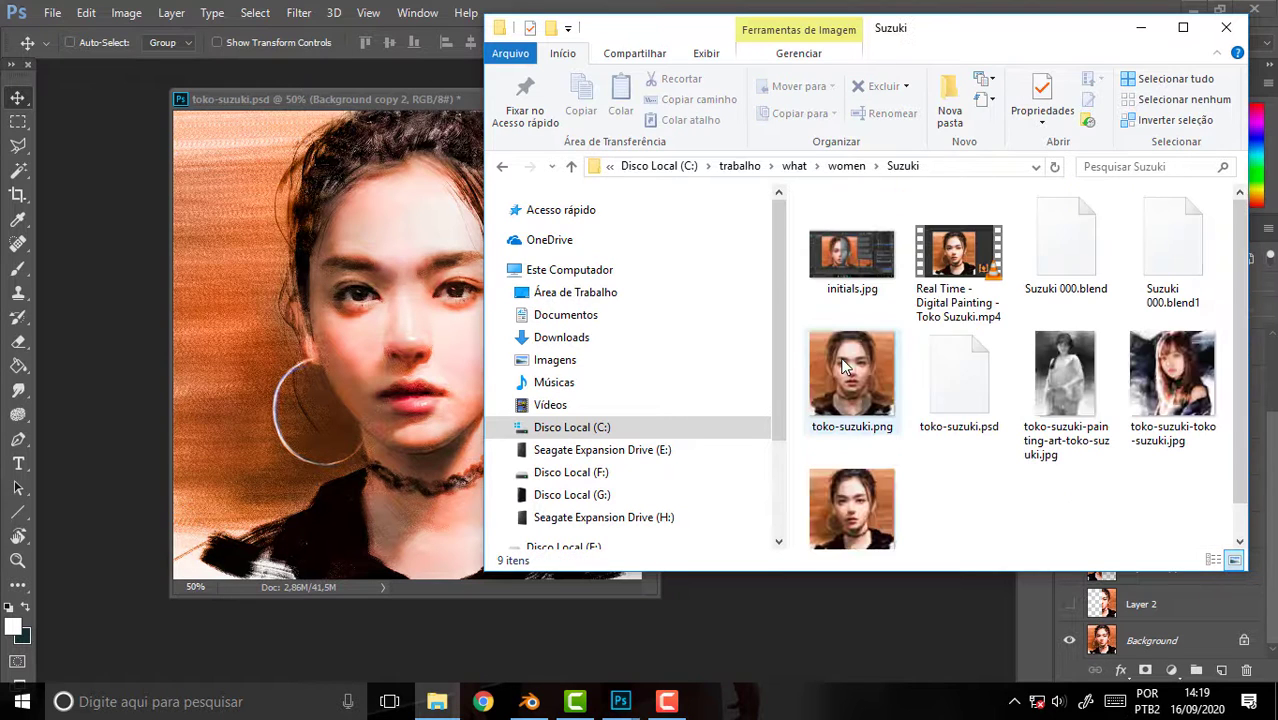
pyautogui.click(946, 292)
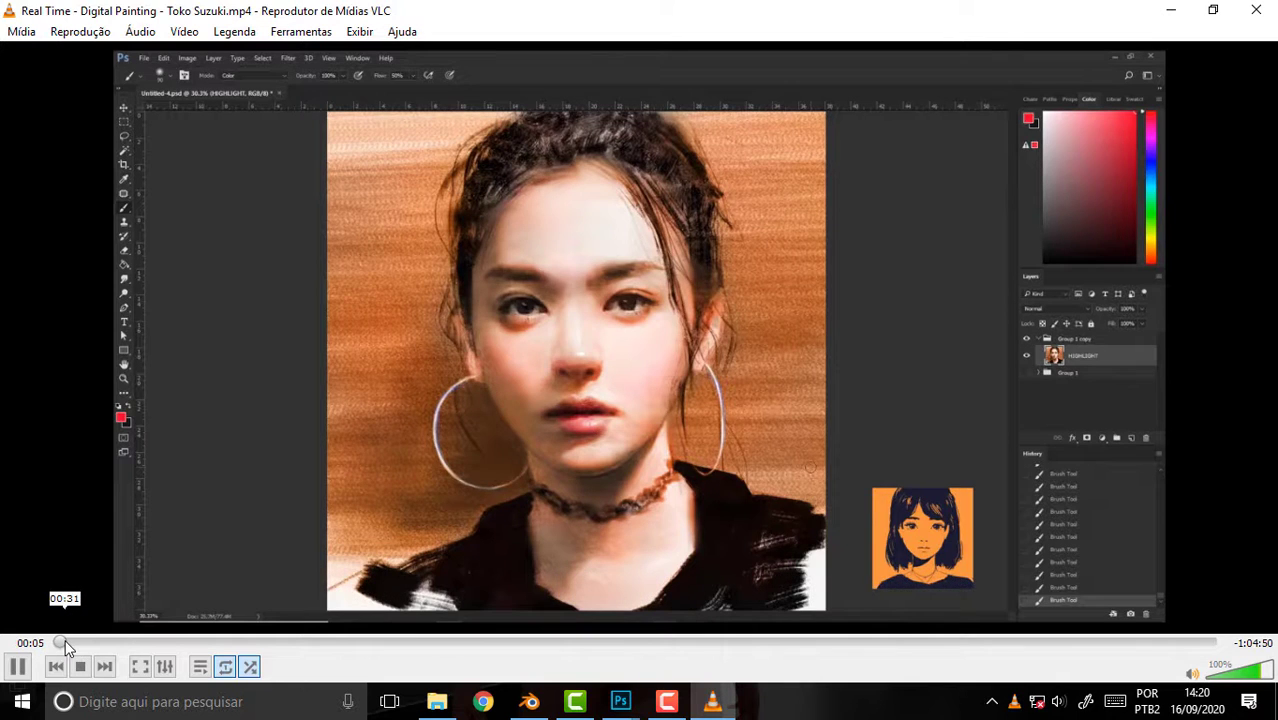
# Skim the painting video forward to about 29:54, then close VLC.
pyautogui.moveTo(75, 643); pyautogui.dragTo(600, 672)
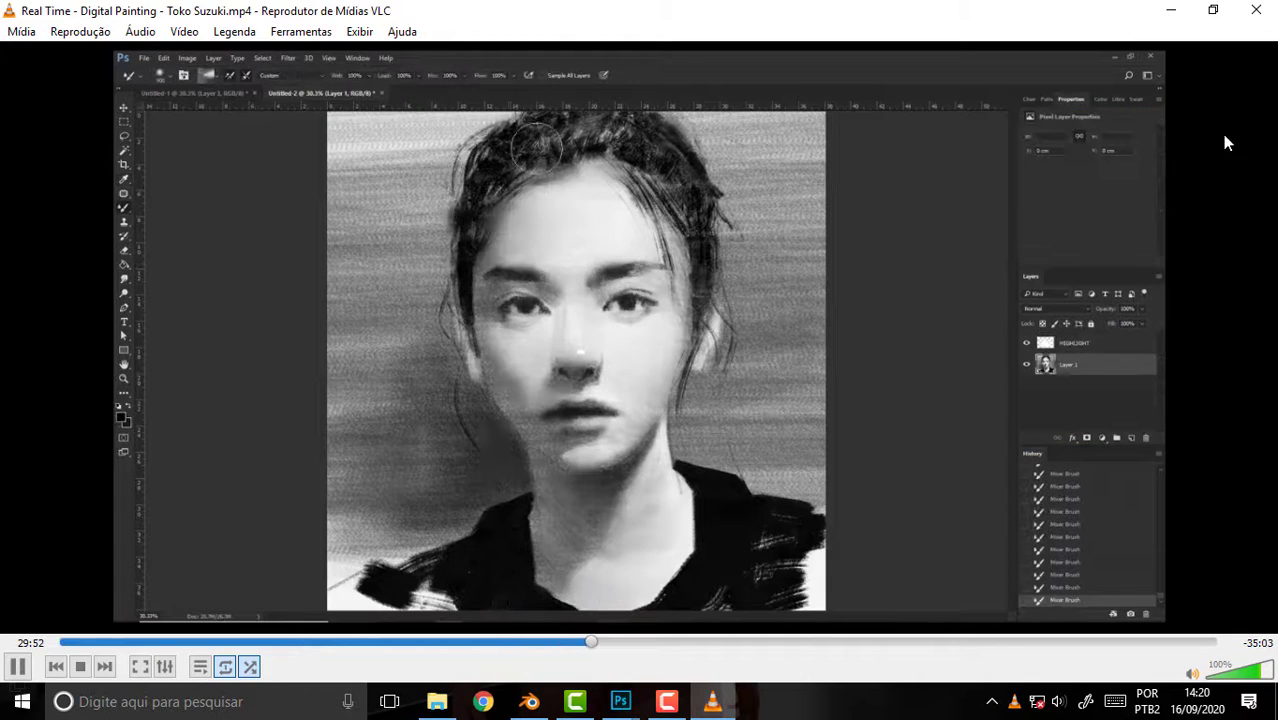
pyautogui.click(1256, 10)
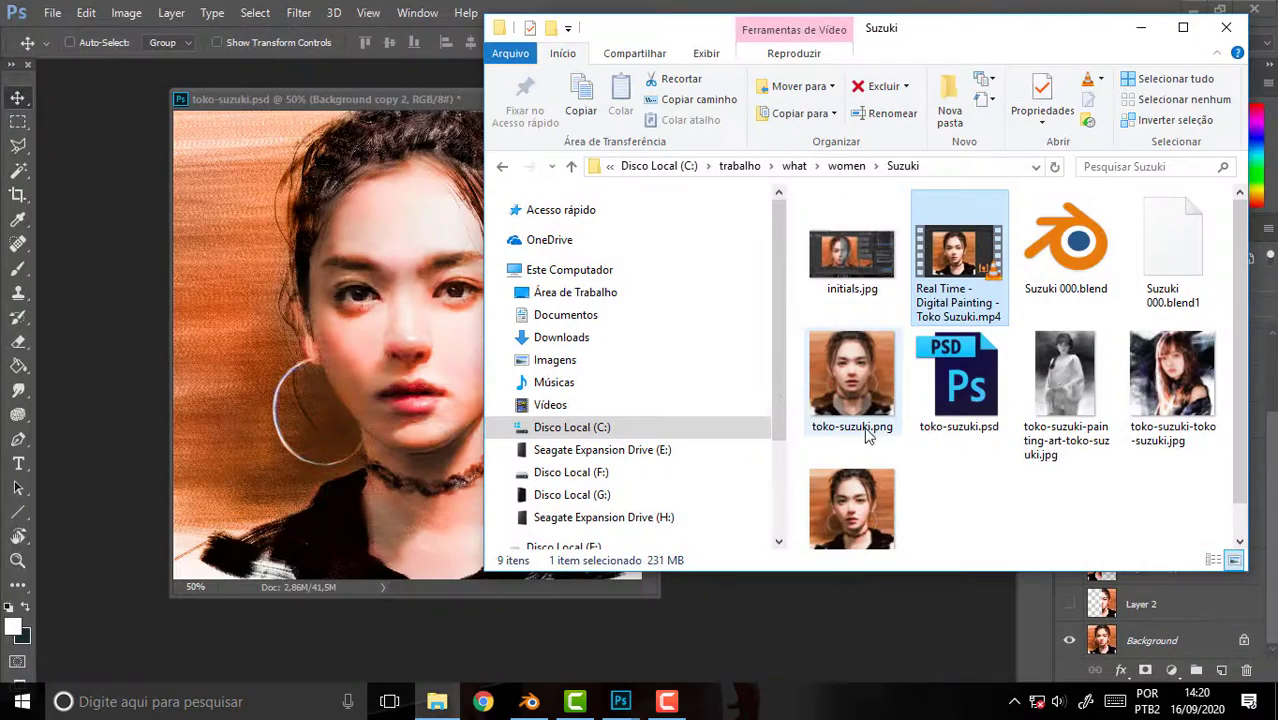
# Return to the toko-suzuki.psd portrait, enlarge its document window and turn on rulers.
pyautogui.click(466, 100)
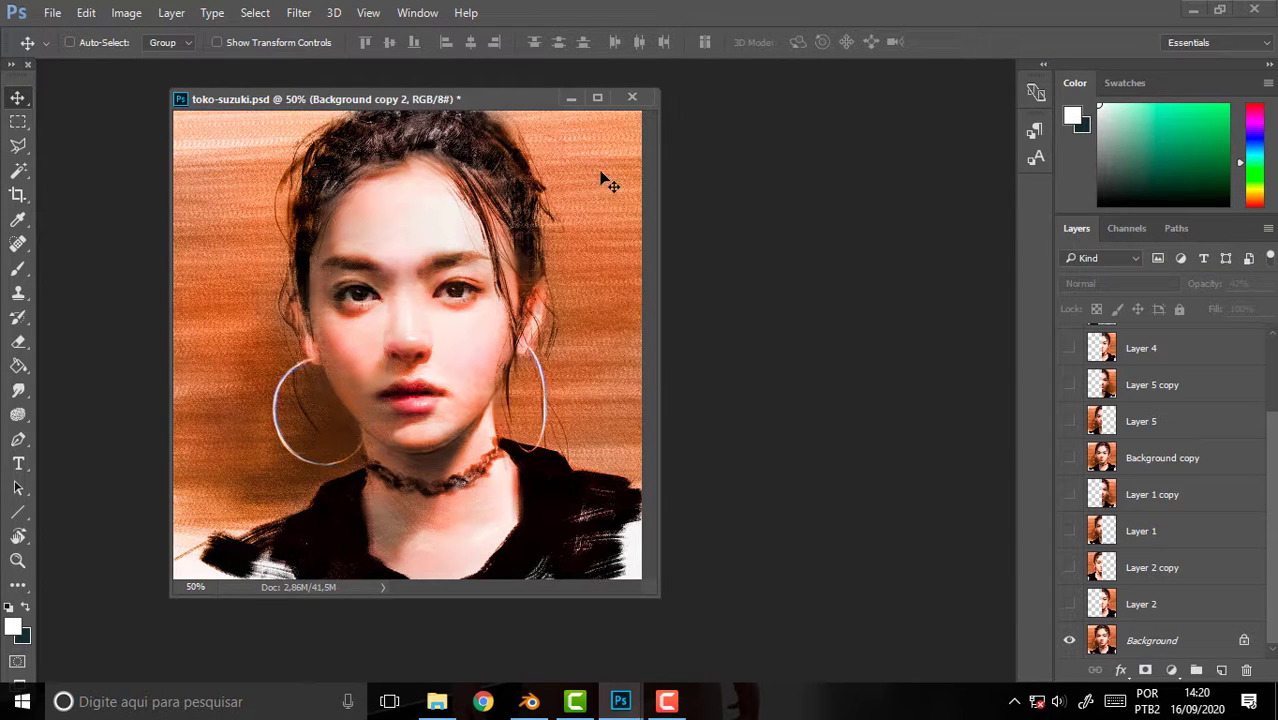
pyautogui.moveTo(516, 99); pyautogui.dragTo(490, 95)
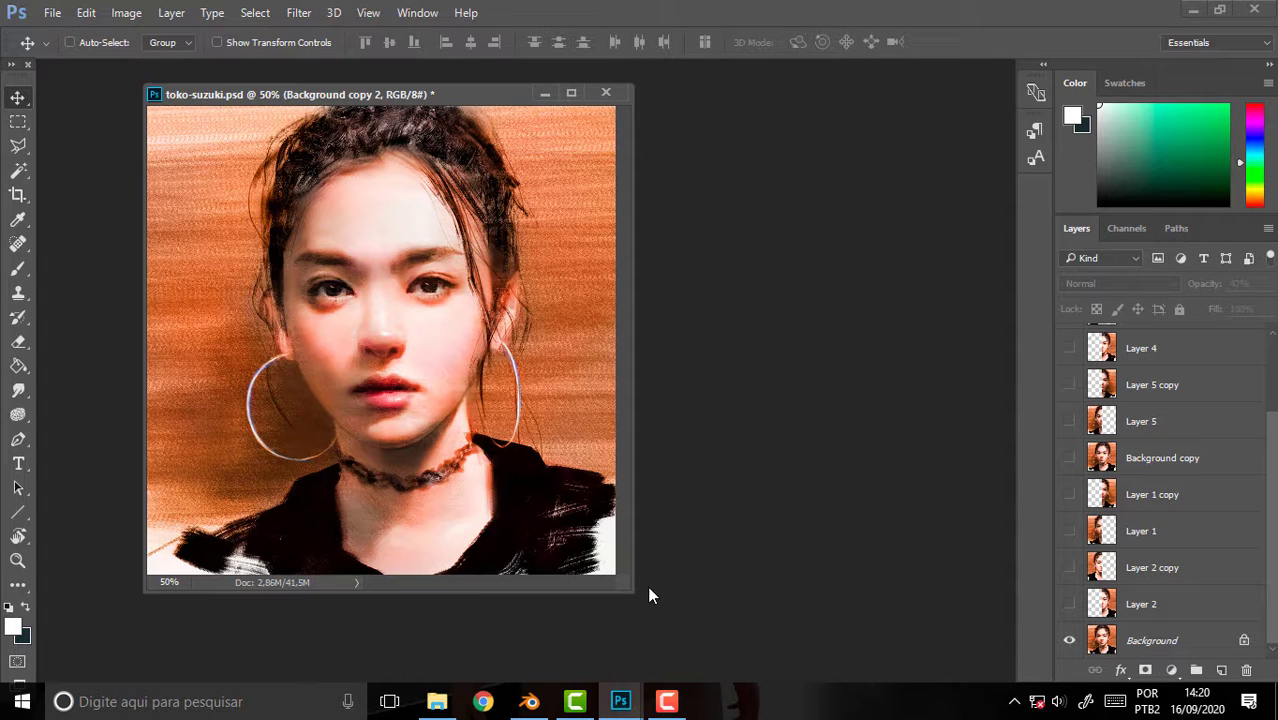
pyautogui.moveTo(632, 591); pyautogui.dragTo(789, 633)
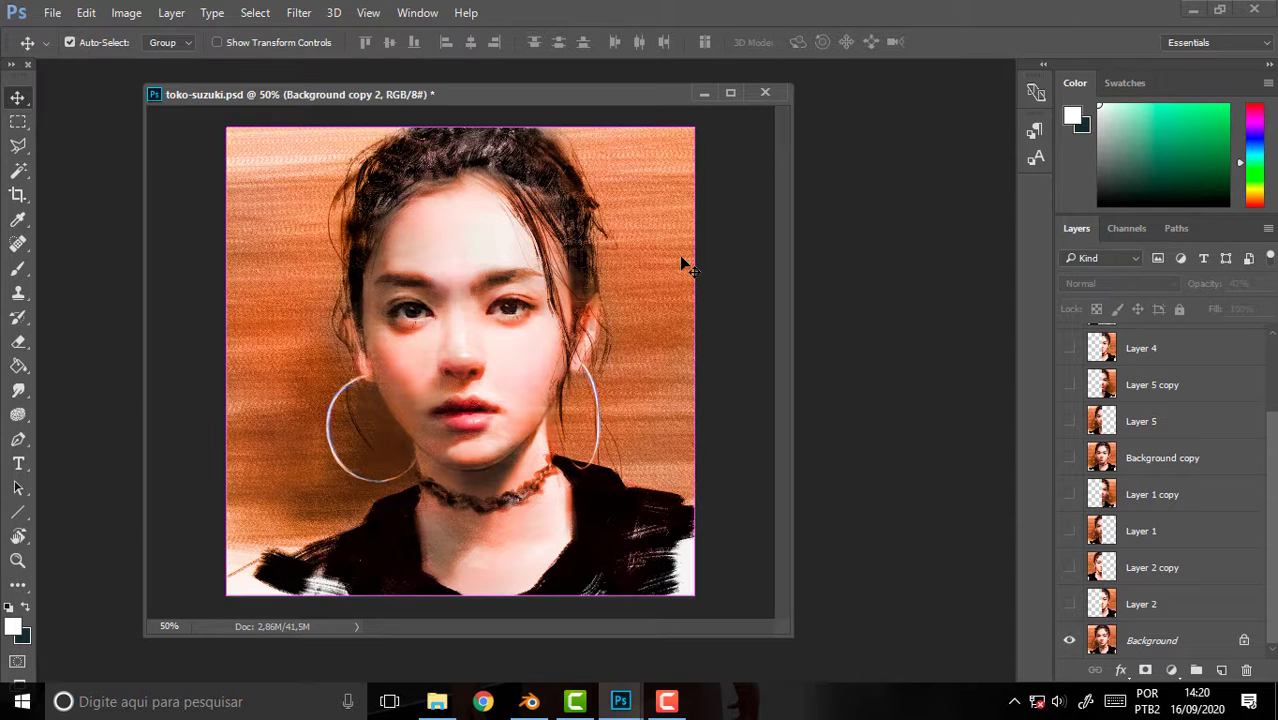
pyautogui.hotkey('ctrl', 'r')
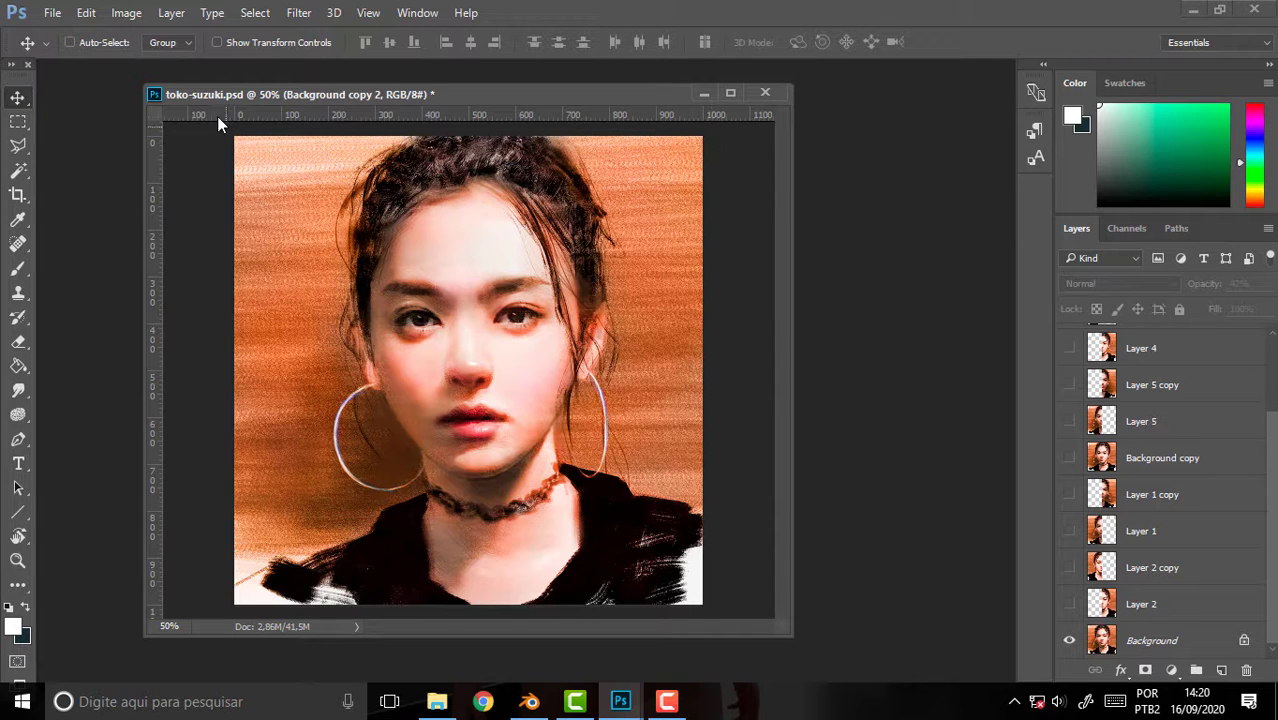
# Marquee-select the portrait's left half (about 430×500) up to the face centre, and show Layer 2.
pyautogui.click(18, 122)
pyautogui.moveTo(234, 136)
pyautogui.mouseDown()
pyautogui.moveTo(441, 433)
pyautogui.moveTo(468, 630)
pyautogui.mouseUp()
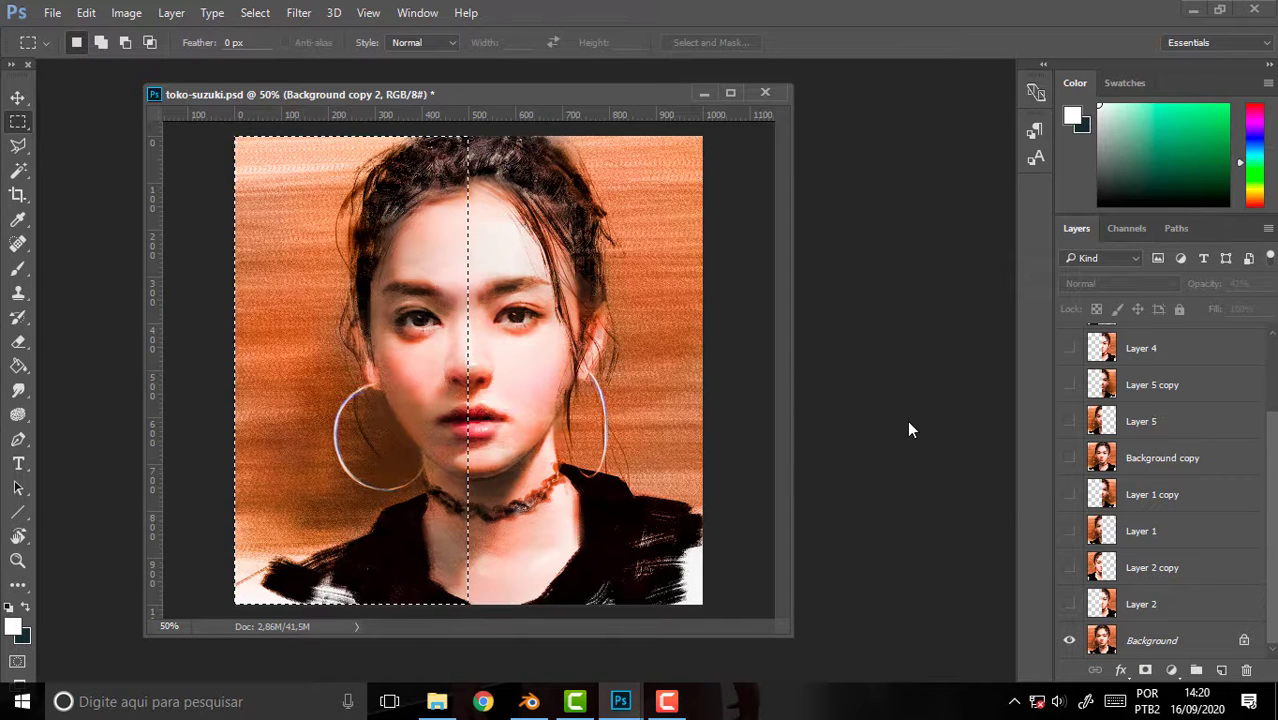
pyautogui.click(1069, 605)
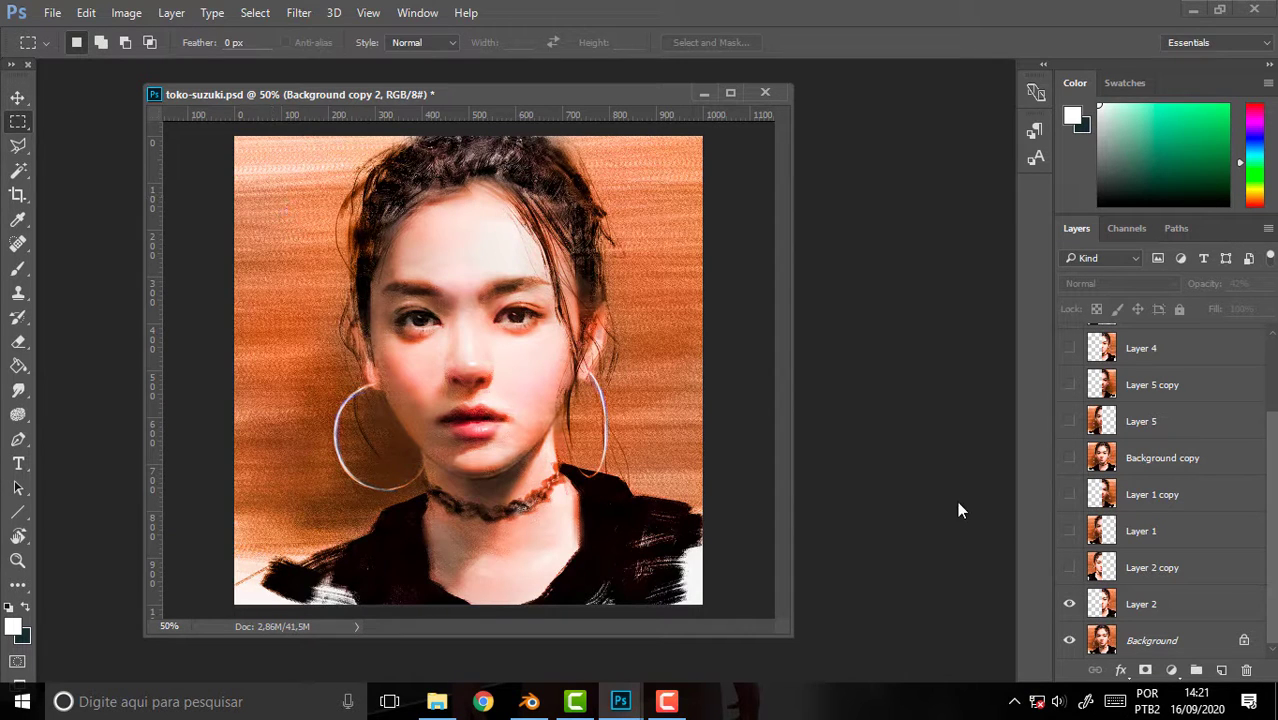
pyautogui.click(1070, 567)
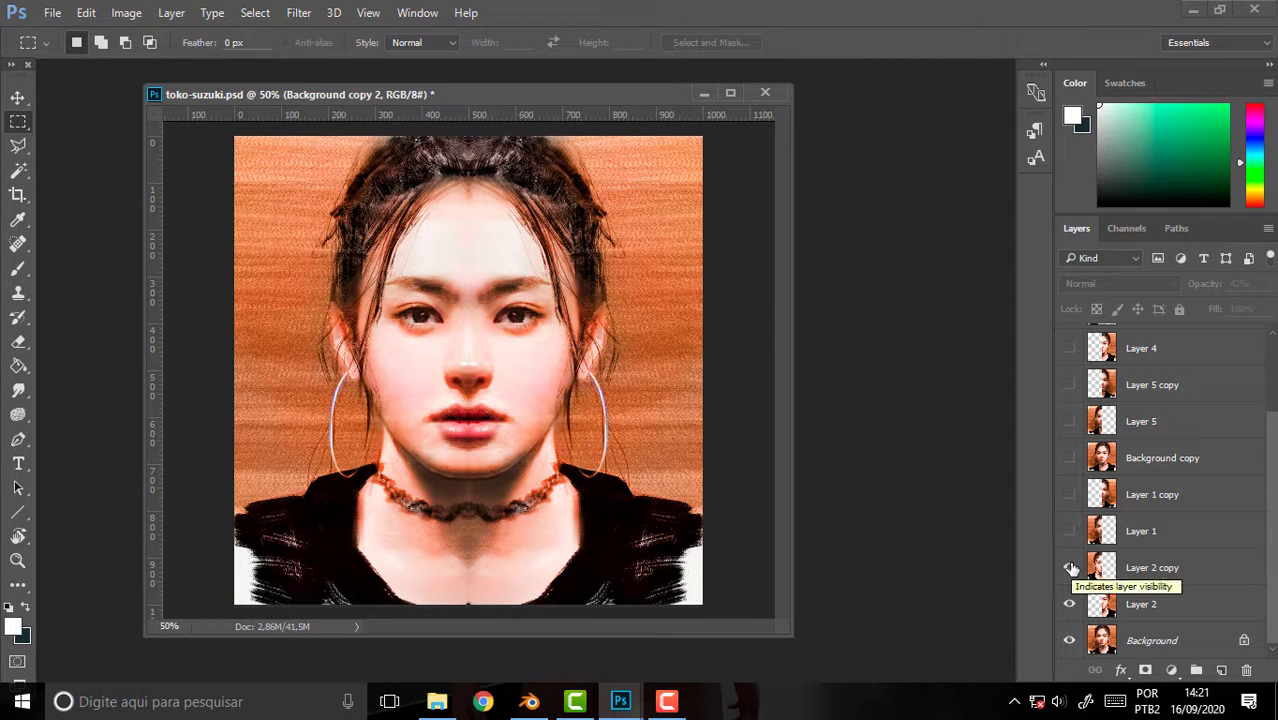
pyautogui.click(1070, 567)
pyautogui.click(1070, 567)
pyautogui.click(1070, 567)
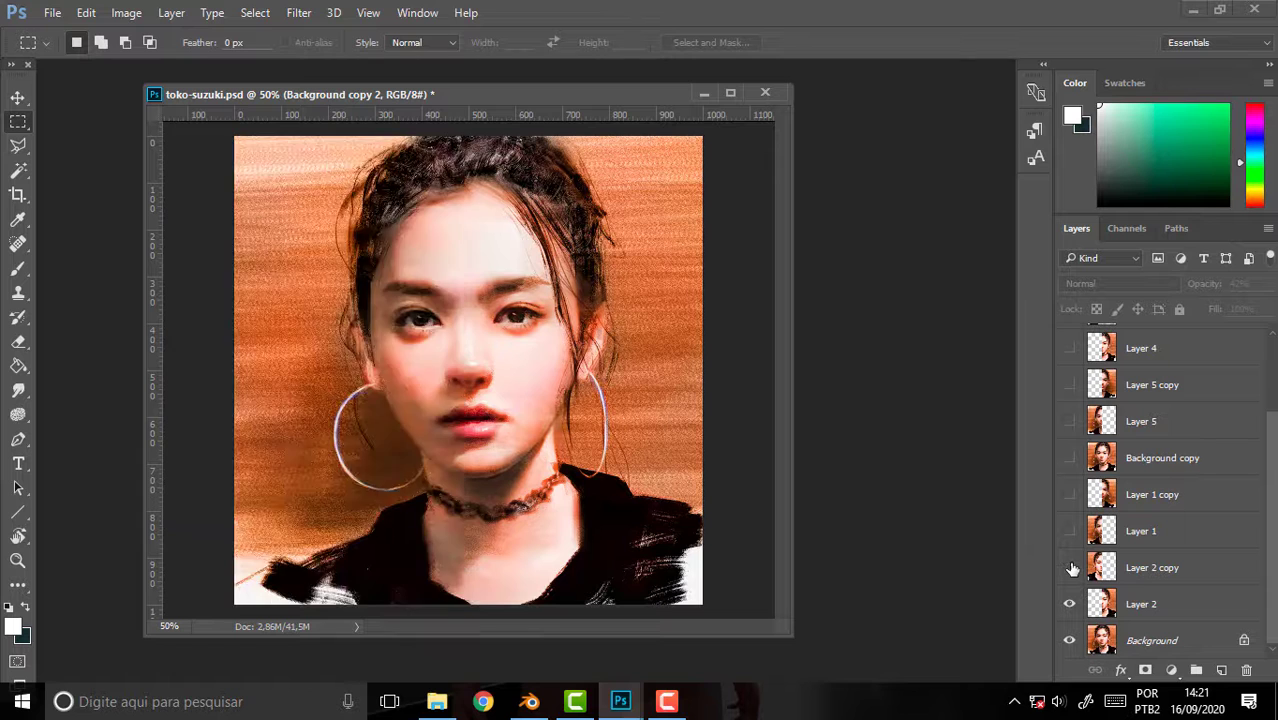
pyautogui.click(1070, 567)
pyautogui.click(1070, 567)
pyautogui.click(1070, 567)
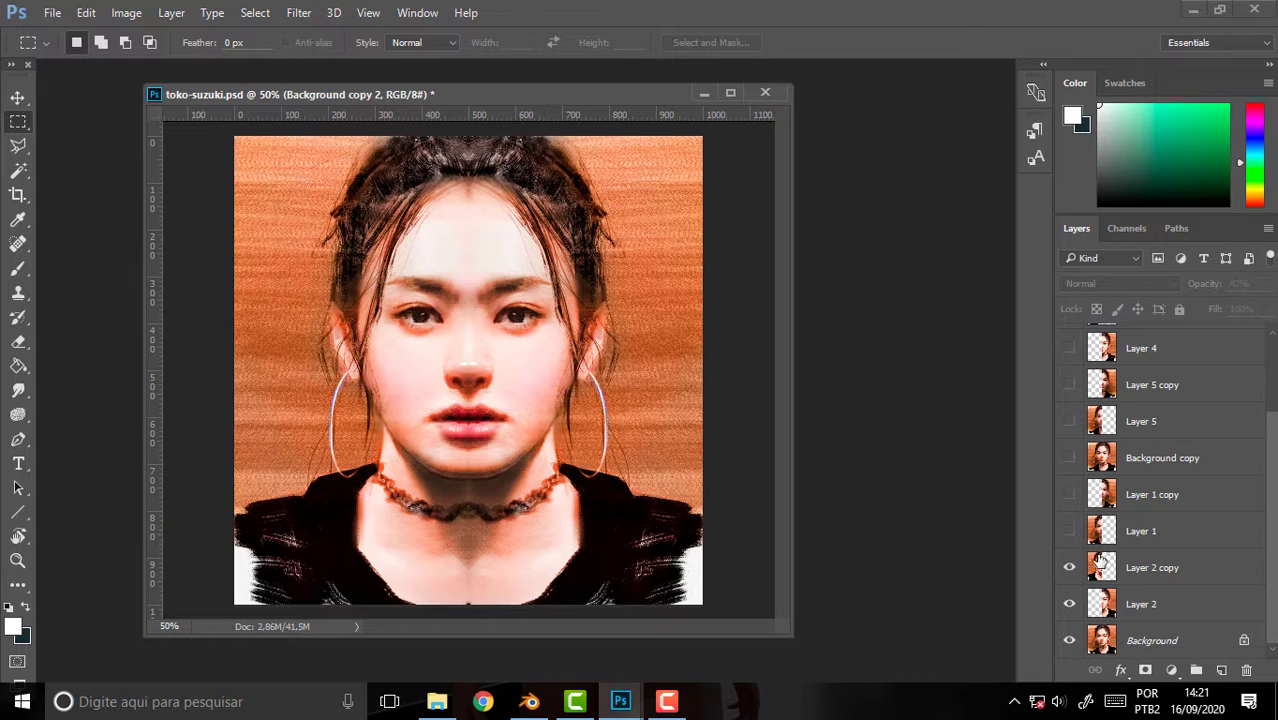
pyautogui.click(1070, 567)
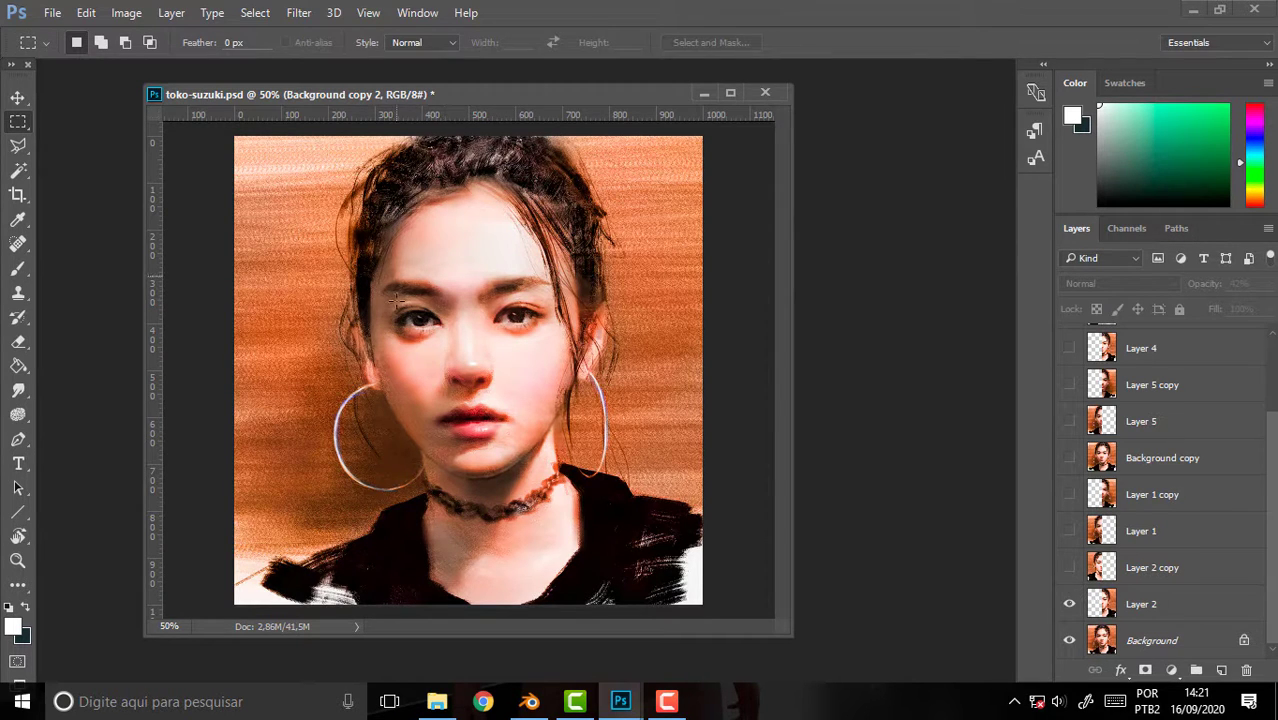
# Show Layer 1 and toggle the mirrored Layer 1 copy repeatedly to compare it with the original face.
pyautogui.click(1069, 531)
pyautogui.click(1069, 494)
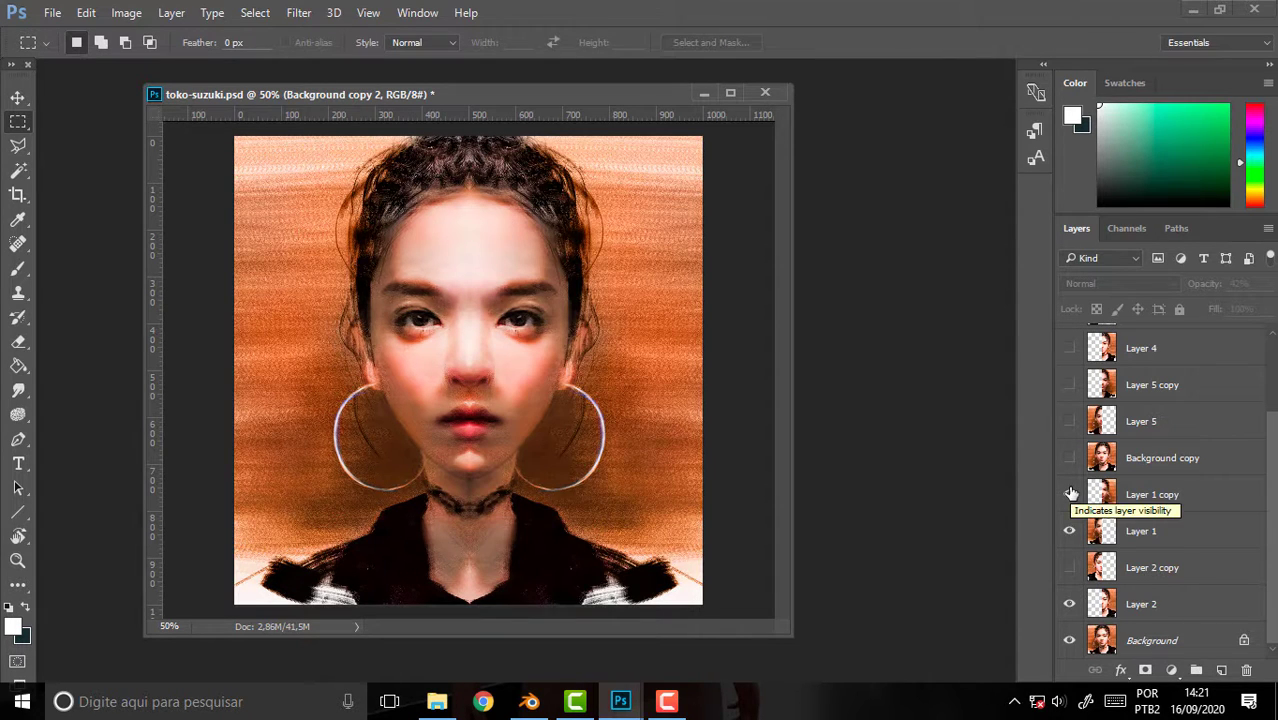
pyautogui.click(1071, 494)
pyautogui.click(1071, 494)
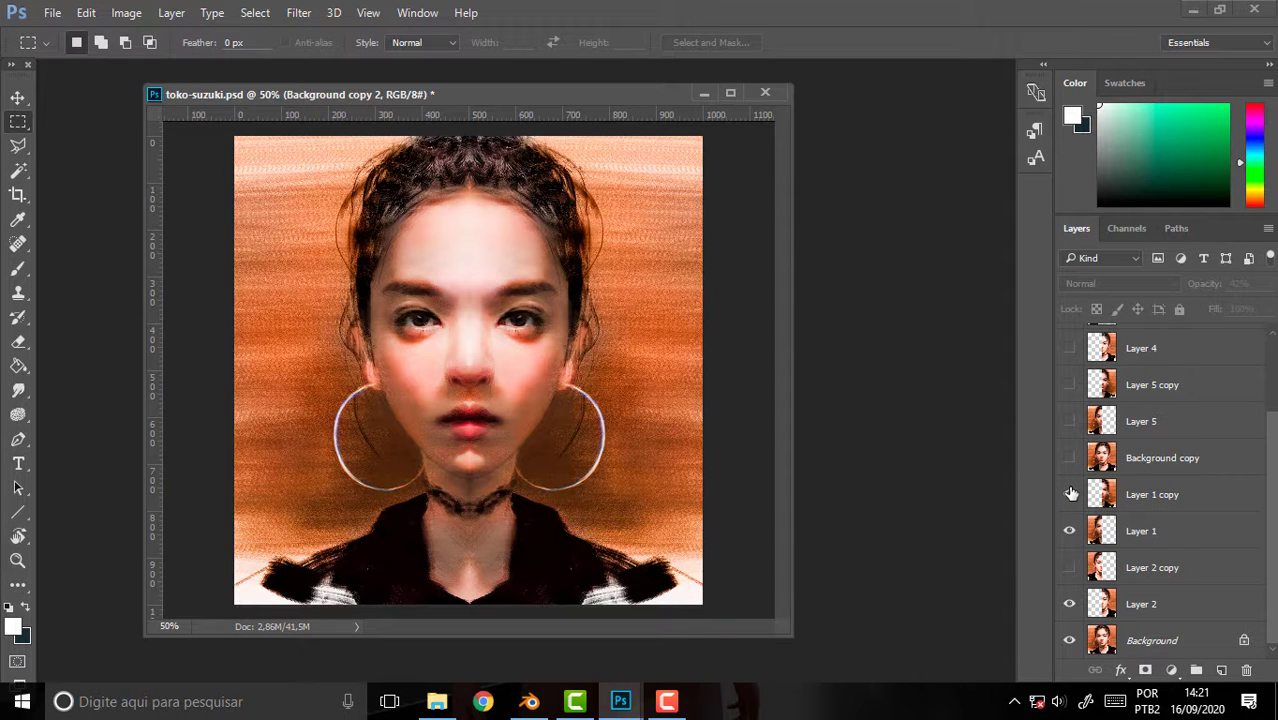
pyautogui.click(1071, 494)
pyautogui.click(1071, 494)
pyautogui.click(1071, 494)
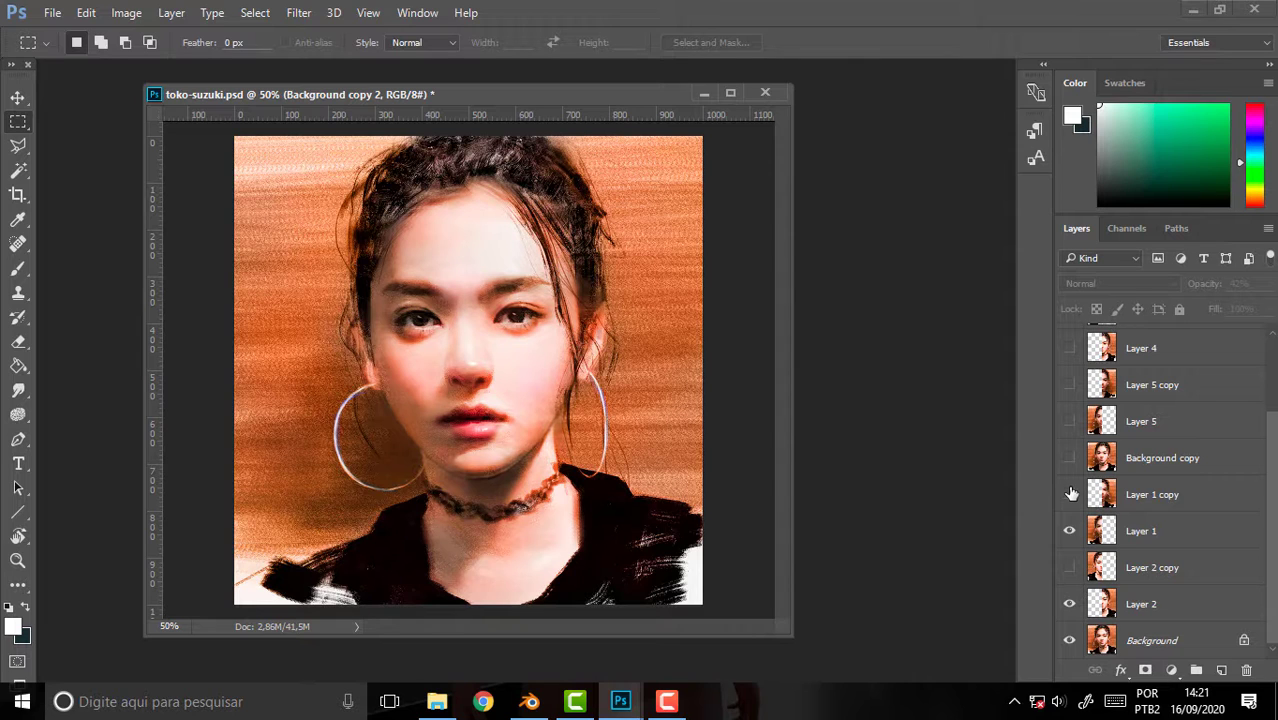
pyautogui.click(1071, 494)
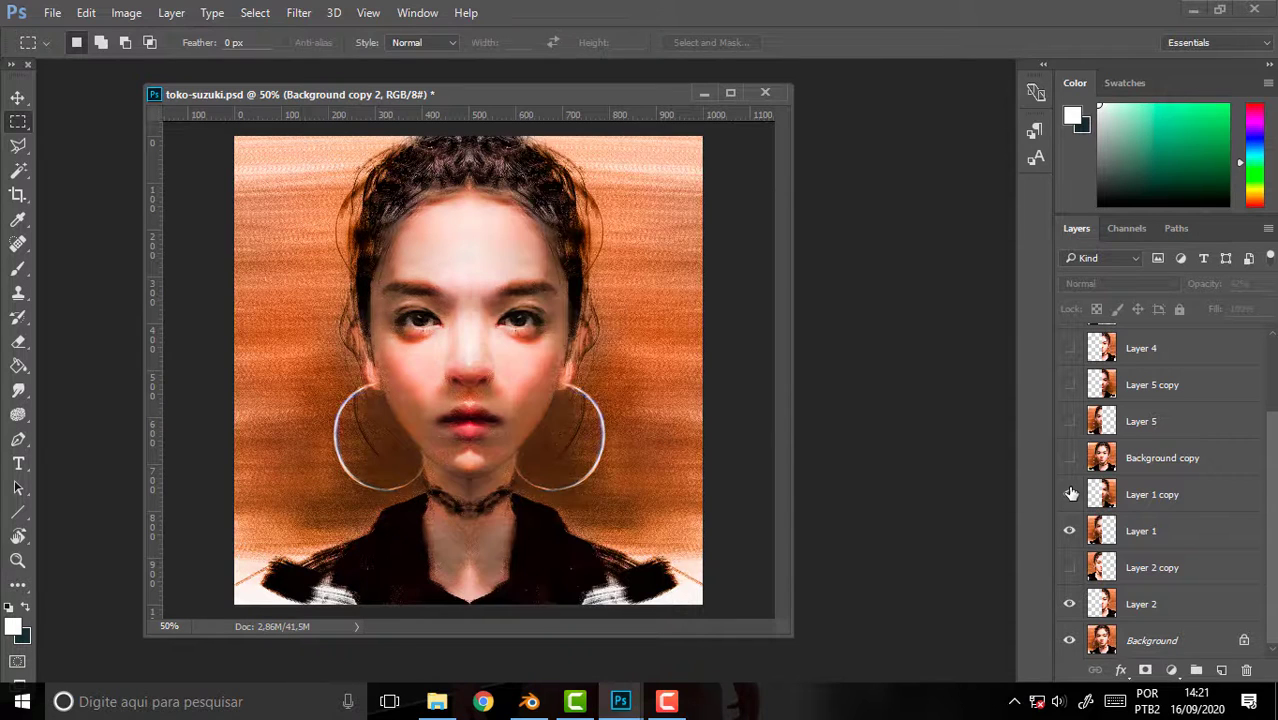
pyautogui.click(1071, 494)
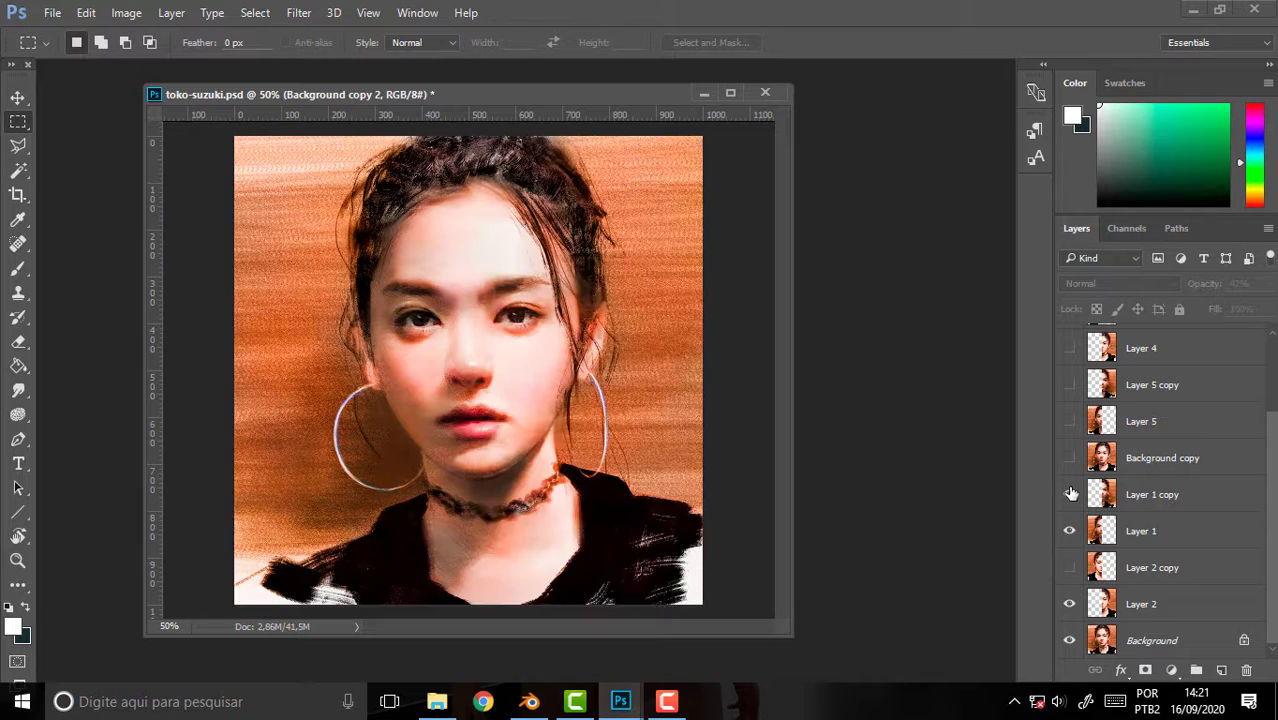
pyautogui.click(1071, 494)
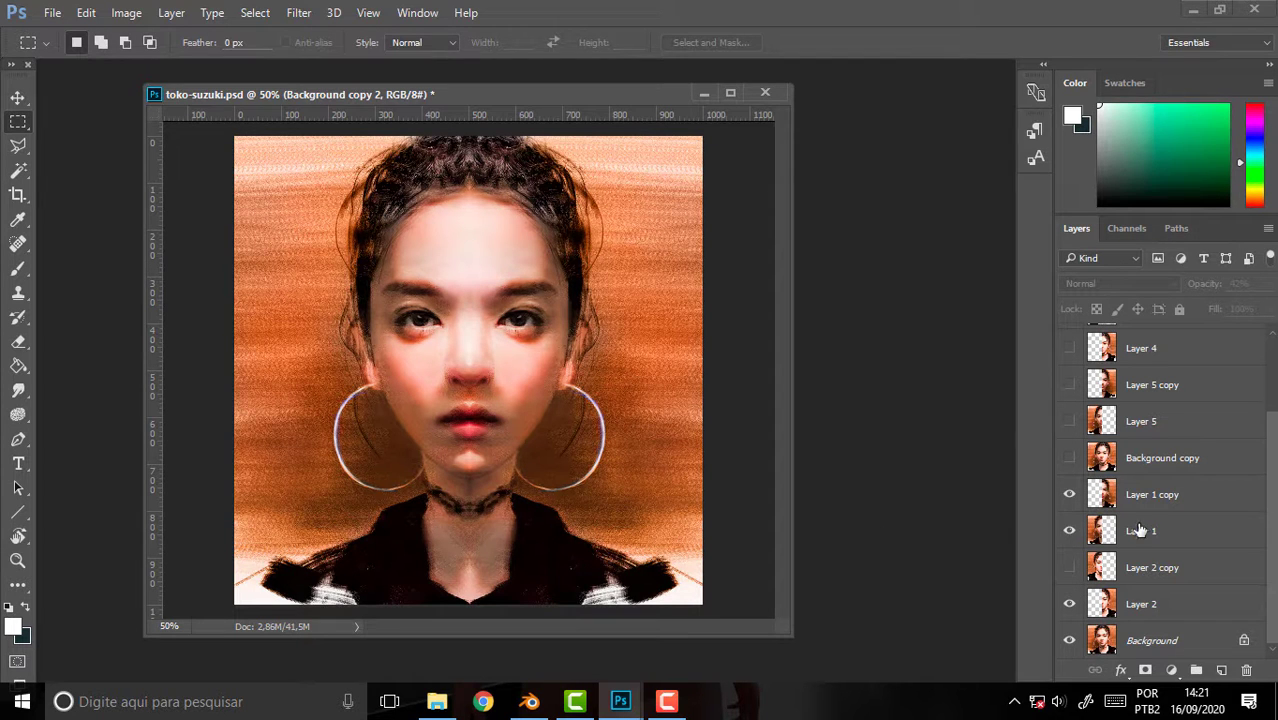
pyautogui.click(1070, 496)
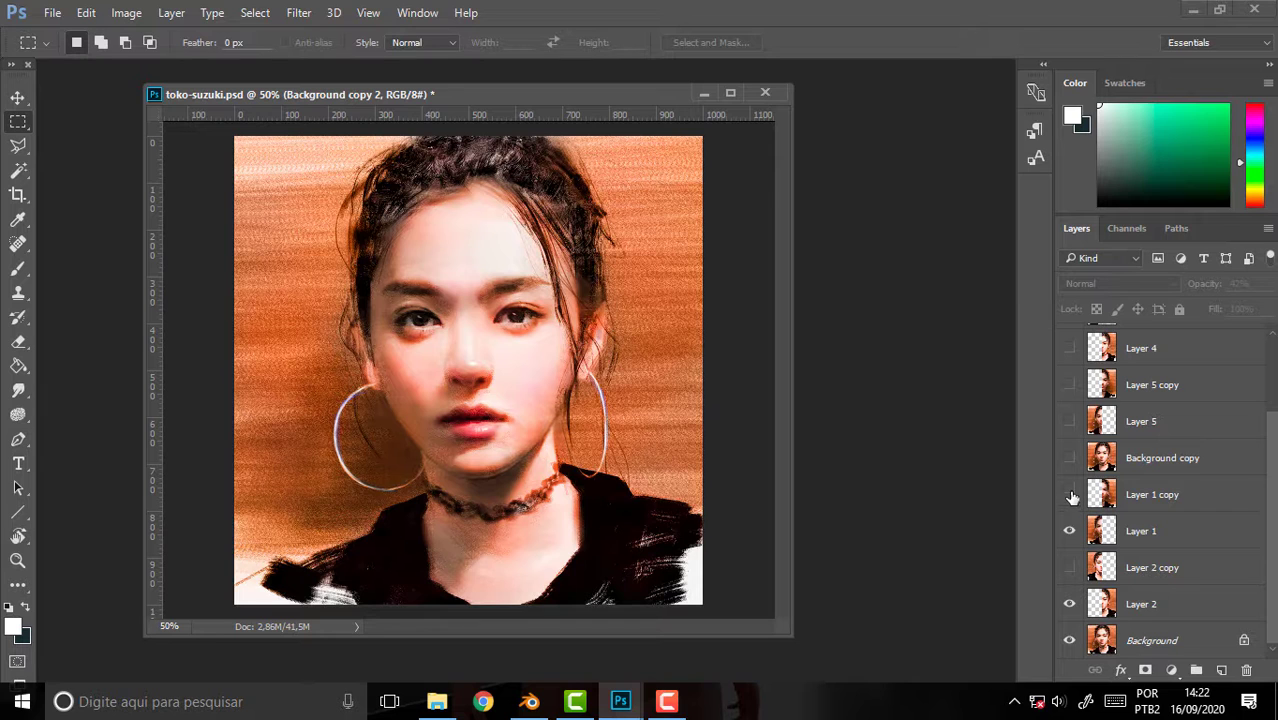
pyautogui.click(1070, 496)
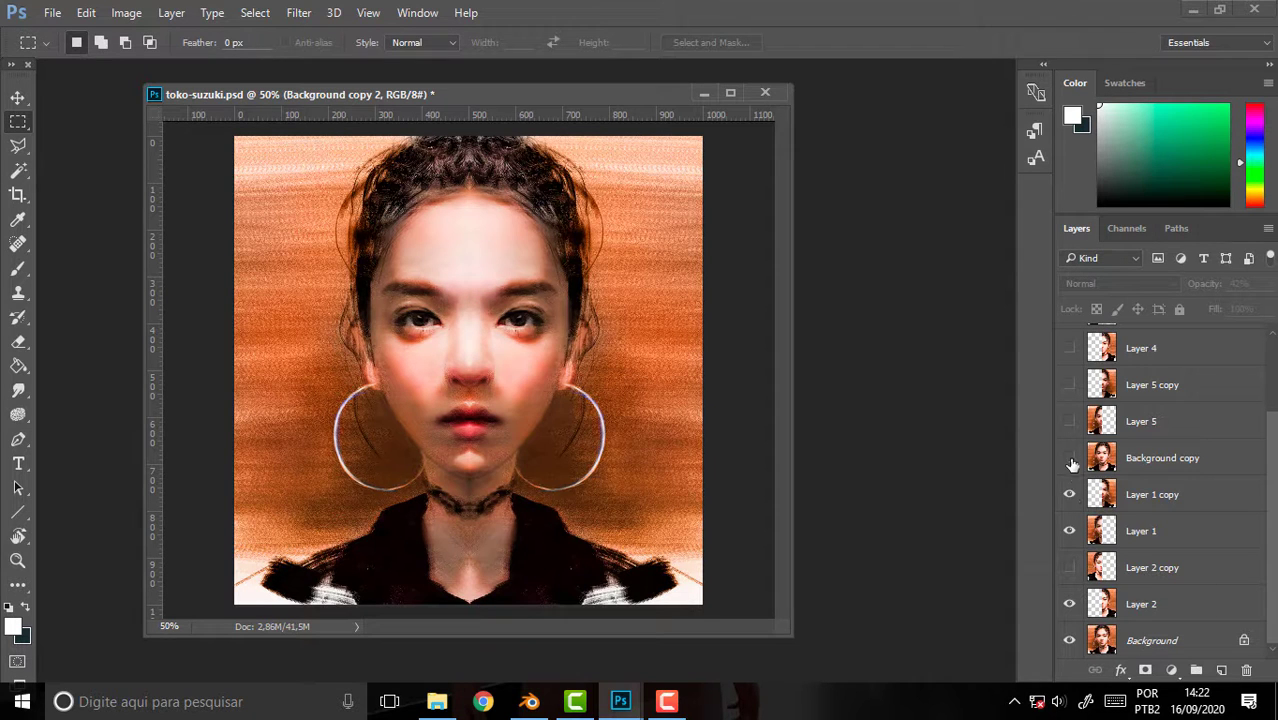
# Show Background copy and Layer 5, then toggle the mirrored Layer 5 copy to compare.
pyautogui.click(1069, 458)
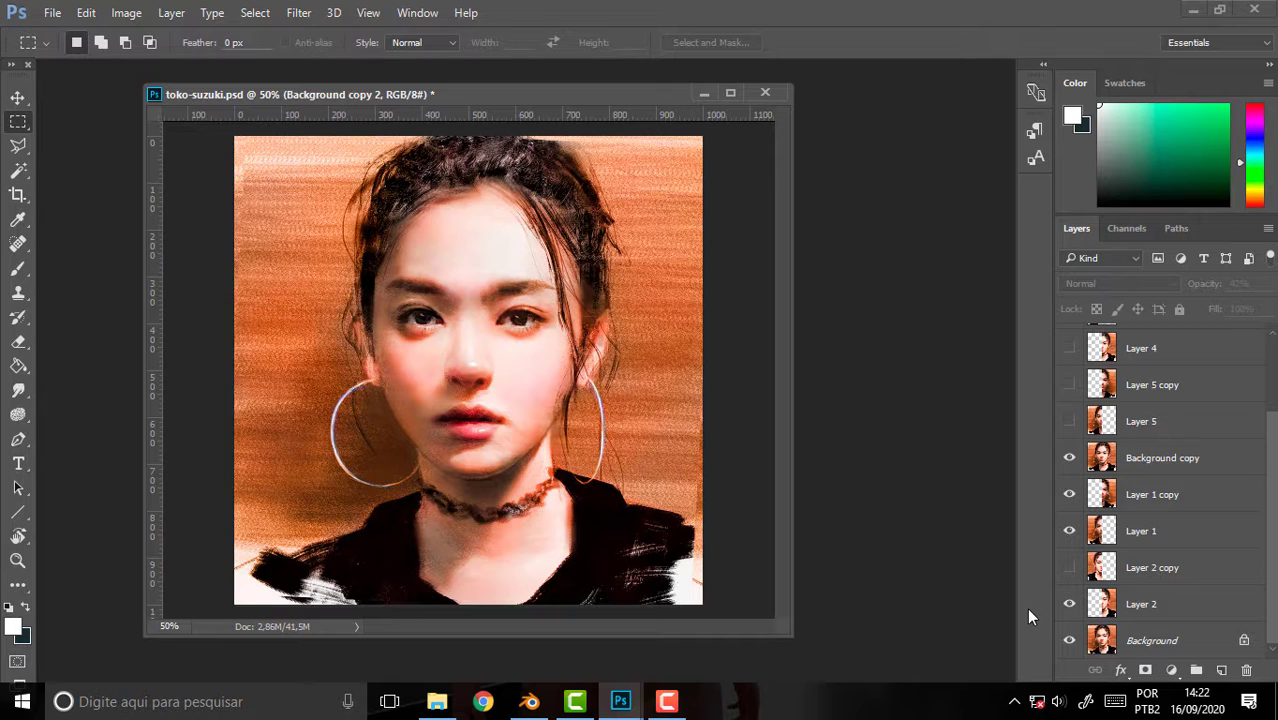
pyautogui.click(1069, 421)
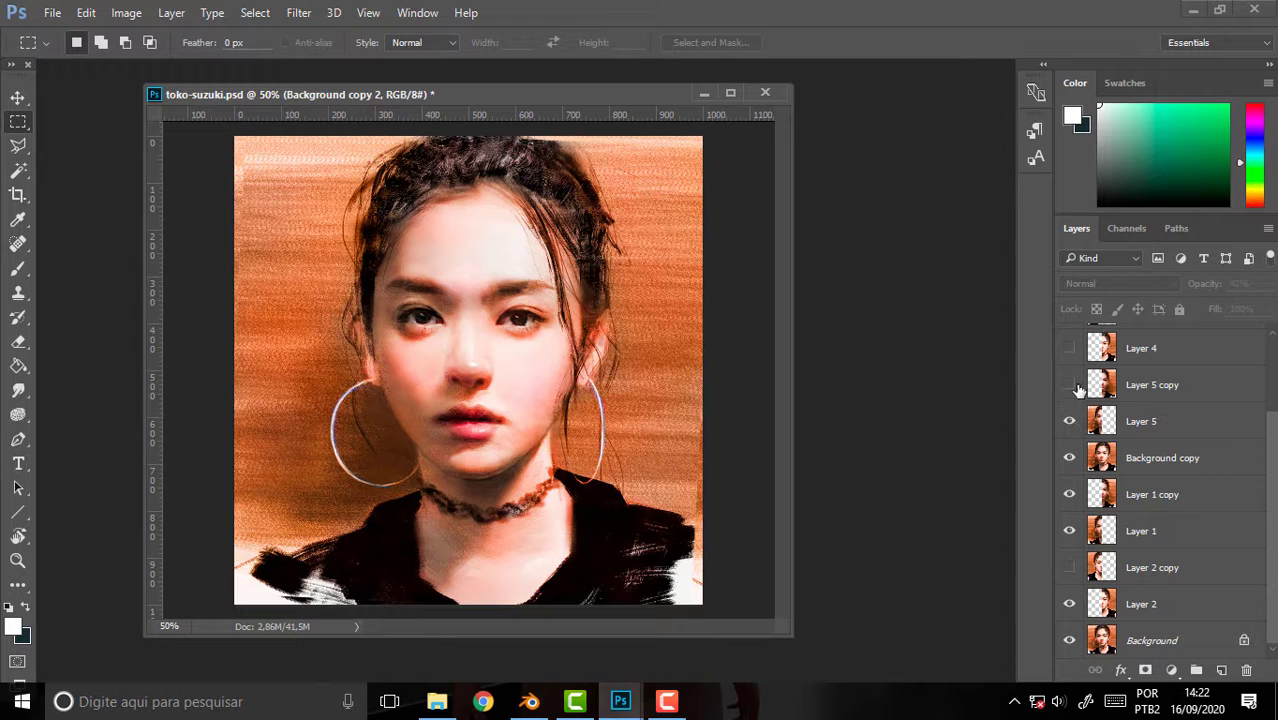
pyautogui.click(1069, 385)
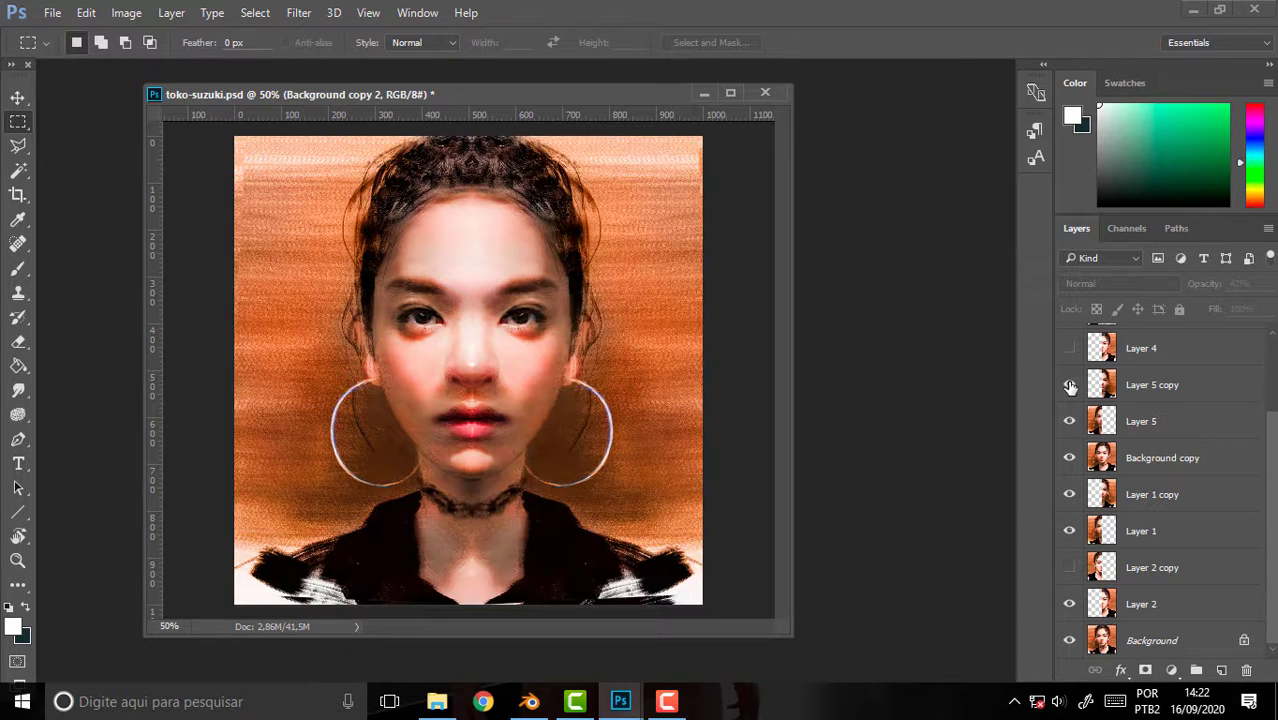
pyautogui.click(1070, 387)
pyautogui.click(1070, 387)
pyautogui.click(1070, 387)
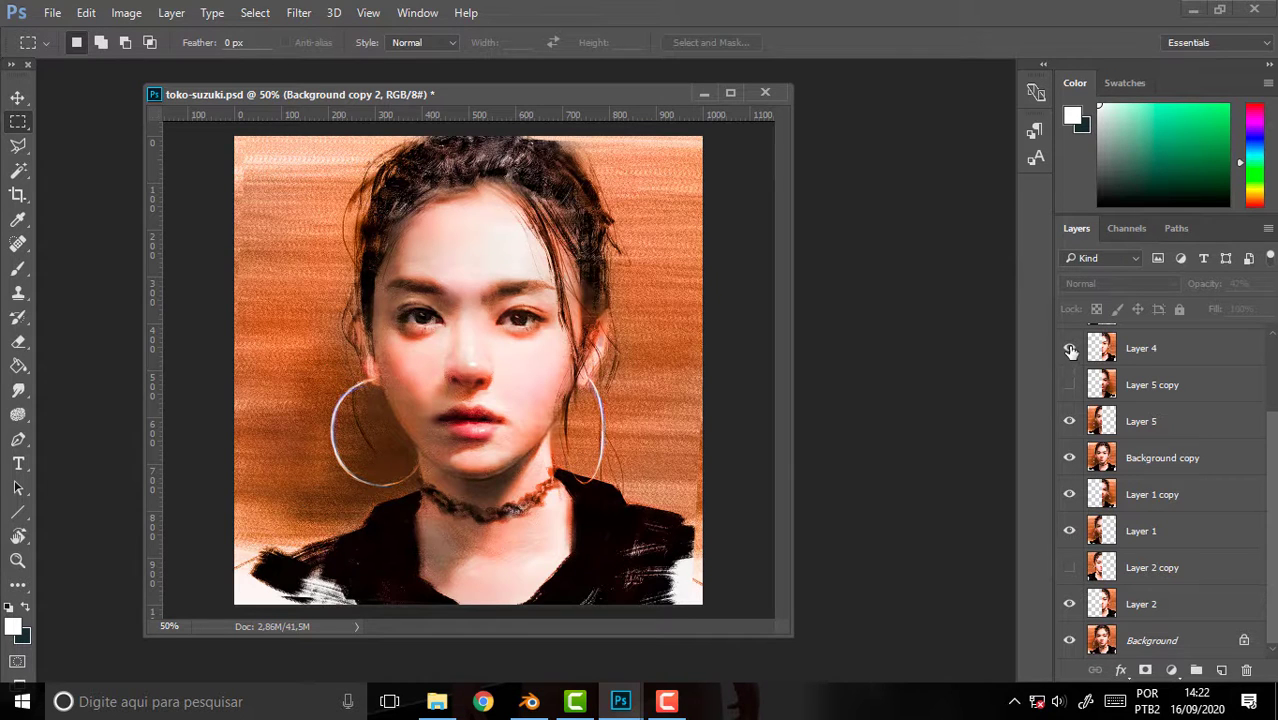
# Show Layer 4, toggle its mirrored Layer 4 copy, then show Background copy 2 at 42%.
pyautogui.click(1070, 350)
pyautogui.scroll(3, 1104, 398)
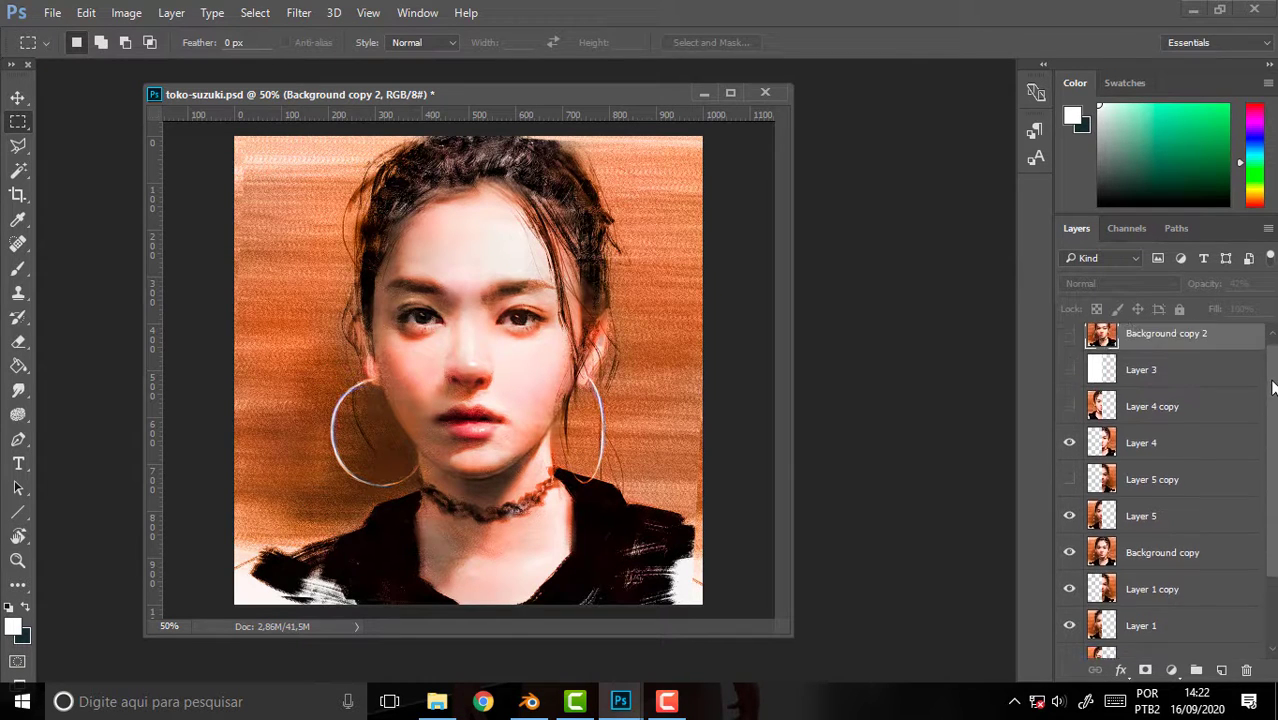
pyautogui.click(1069, 416)
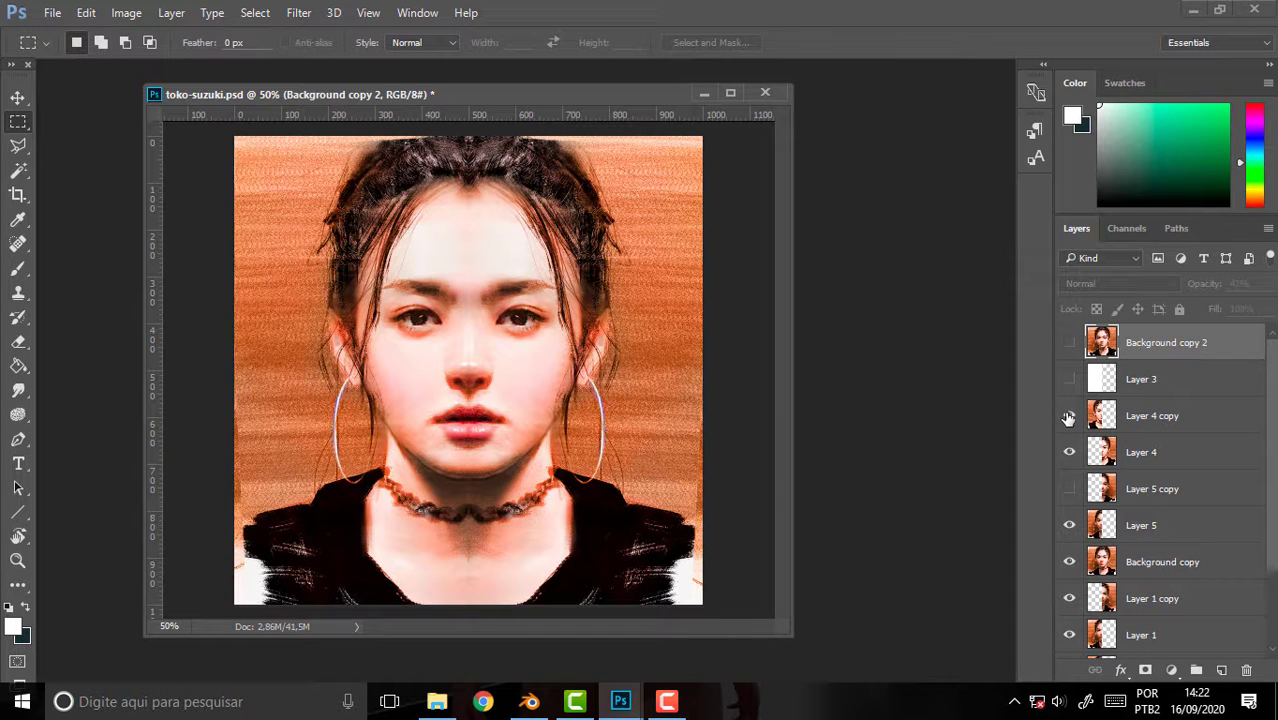
pyautogui.click(1069, 416)
pyautogui.click(1069, 416)
pyautogui.click(1069, 416)
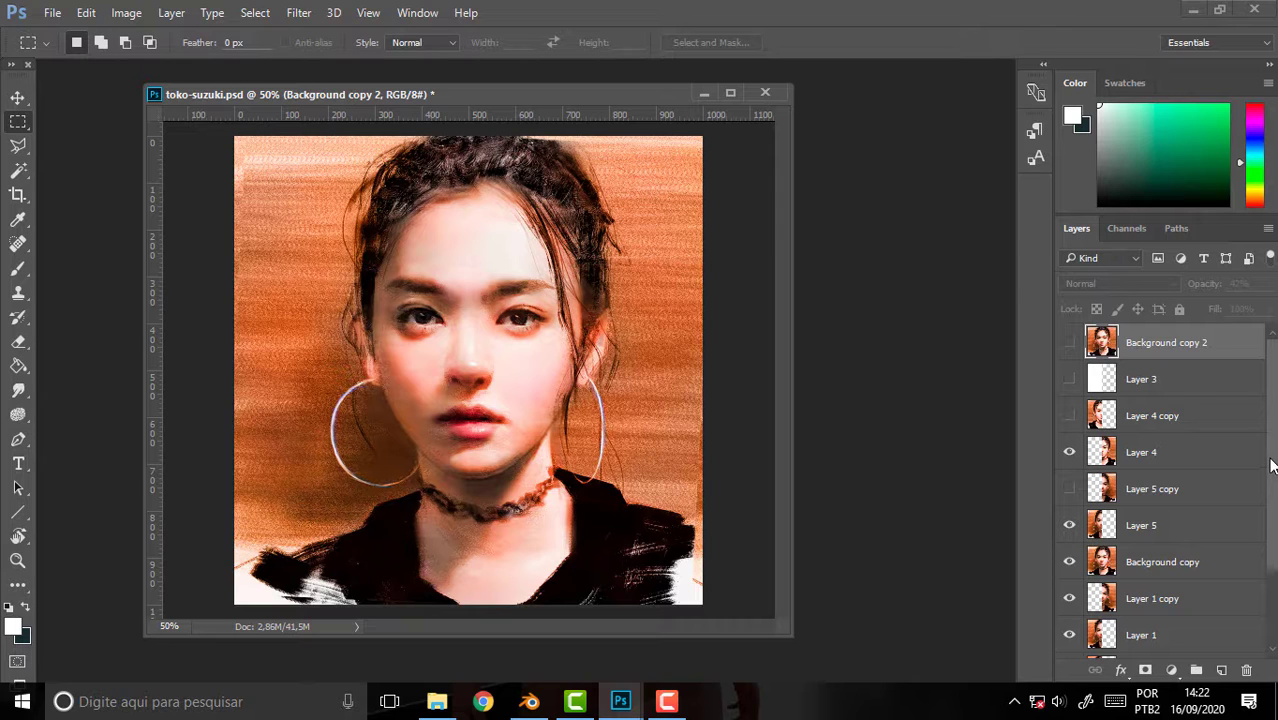
pyautogui.click(1069, 342)
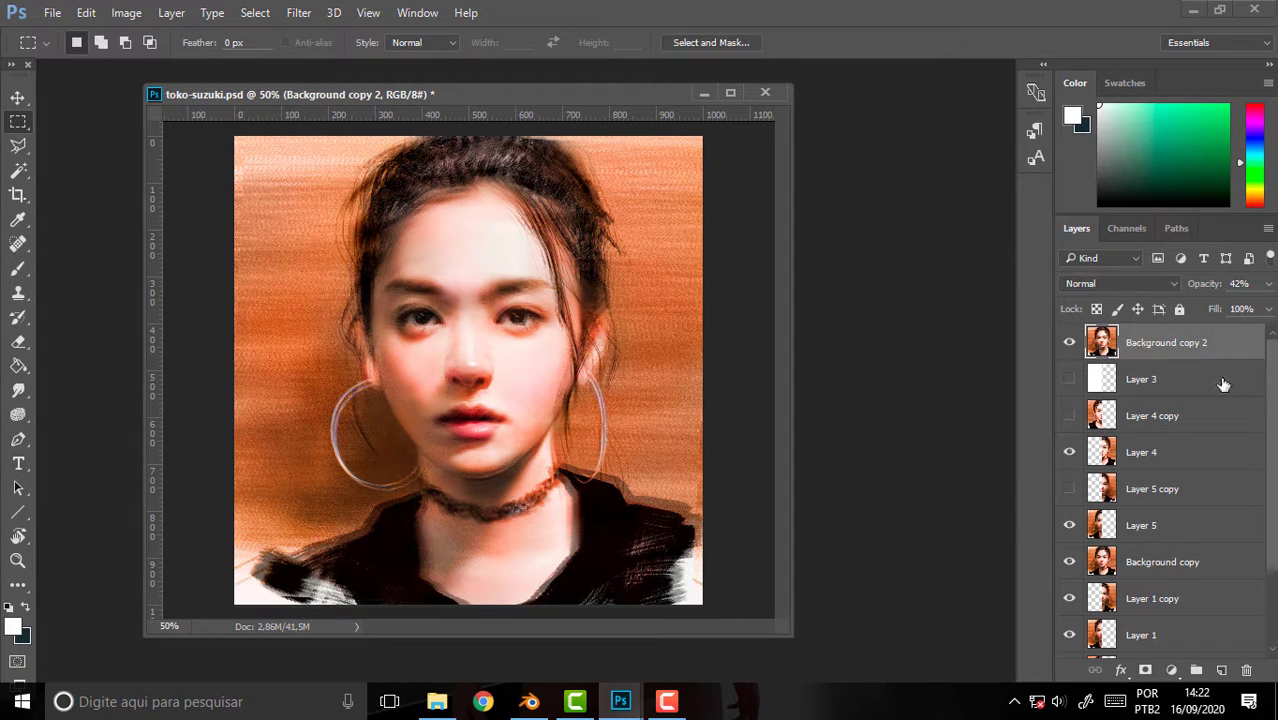
# Hide Layer 4, Layer 5, Background copy, Layer 3, Layer 4 copy, Layer 1 copy and Layer 1.
pyautogui.click(1069, 452)
pyautogui.click(1069, 525)
pyautogui.click(1069, 562)
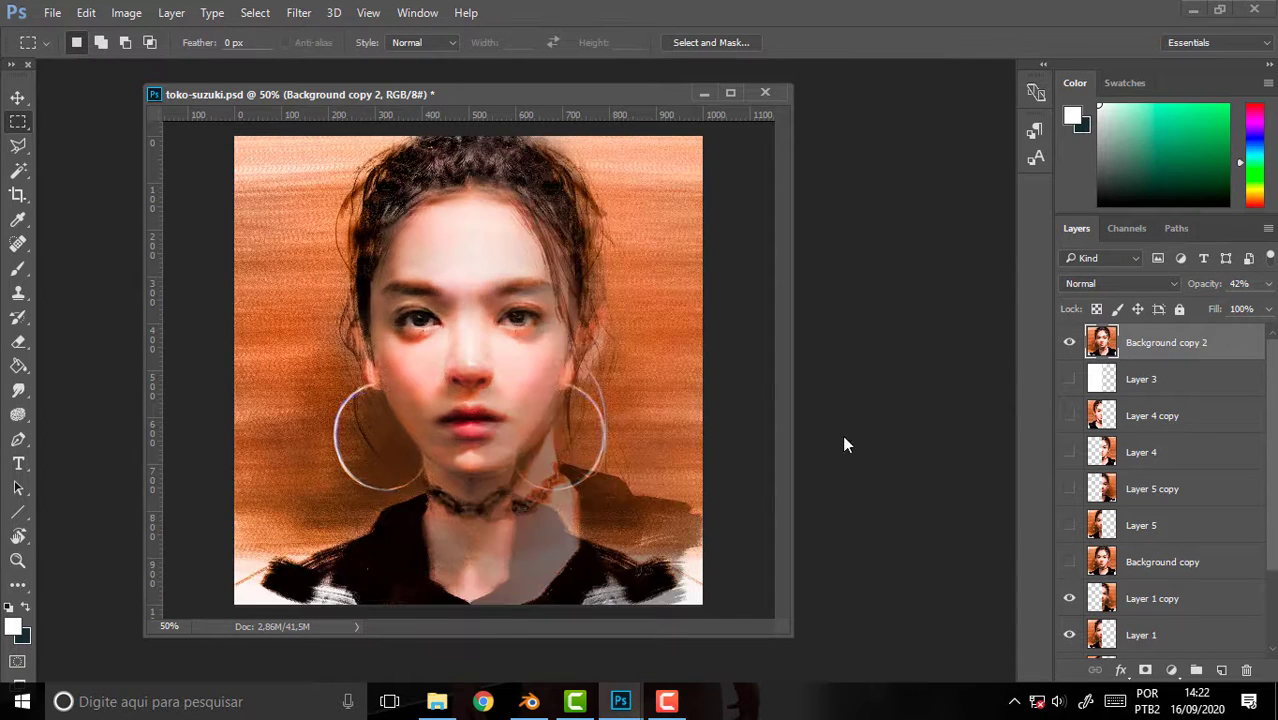
pyautogui.click(1068, 378)
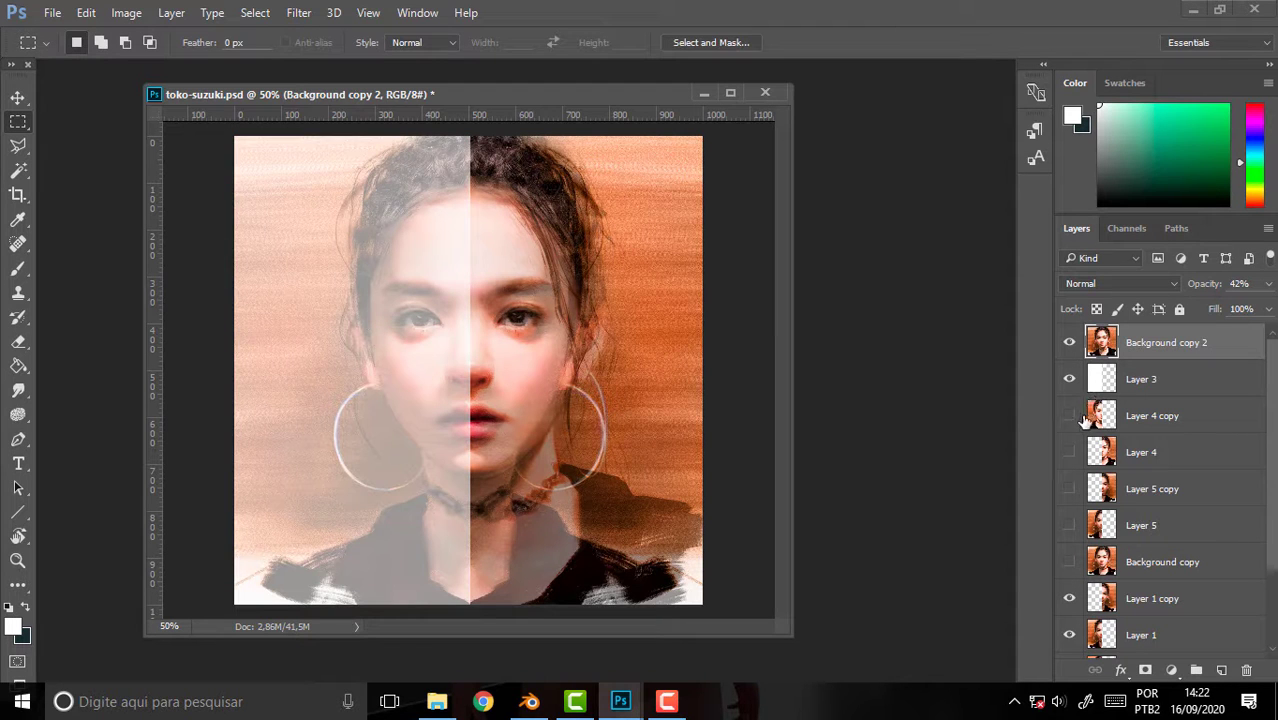
pyautogui.click(1069, 415)
pyautogui.click(1069, 379)
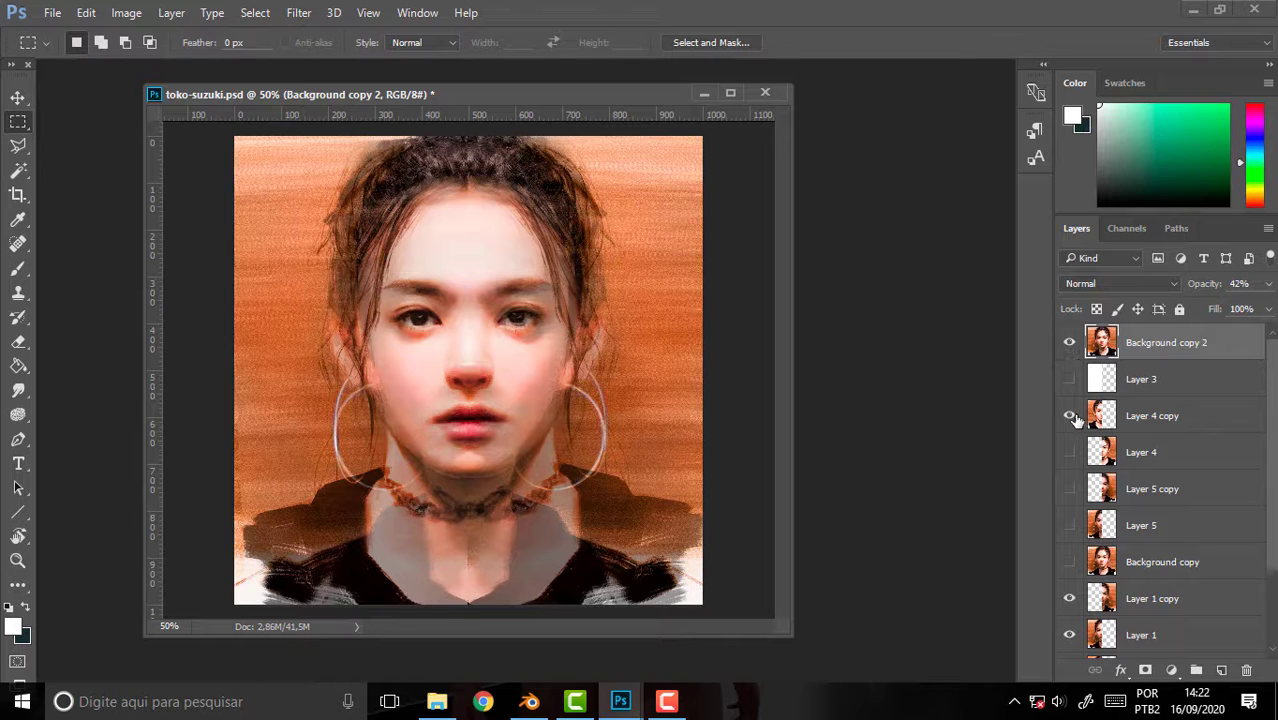
pyautogui.click(1069, 415)
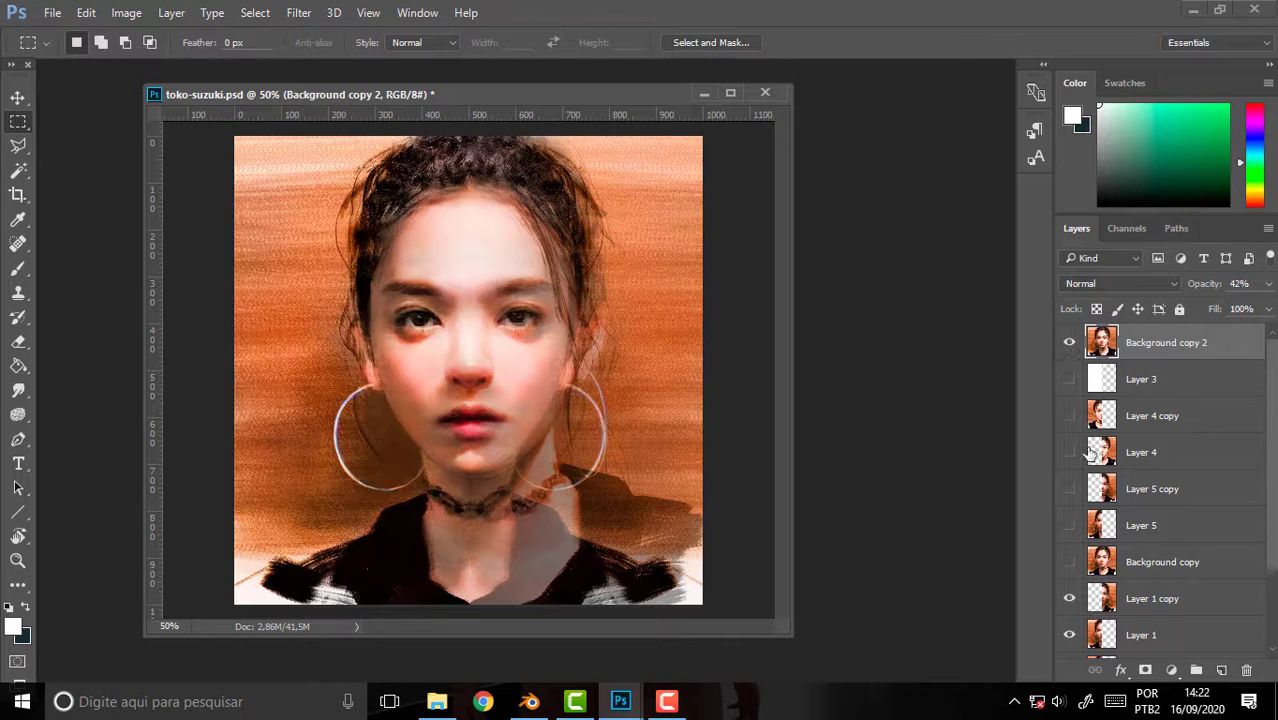
pyautogui.click(1069, 598)
pyautogui.click(1069, 636)
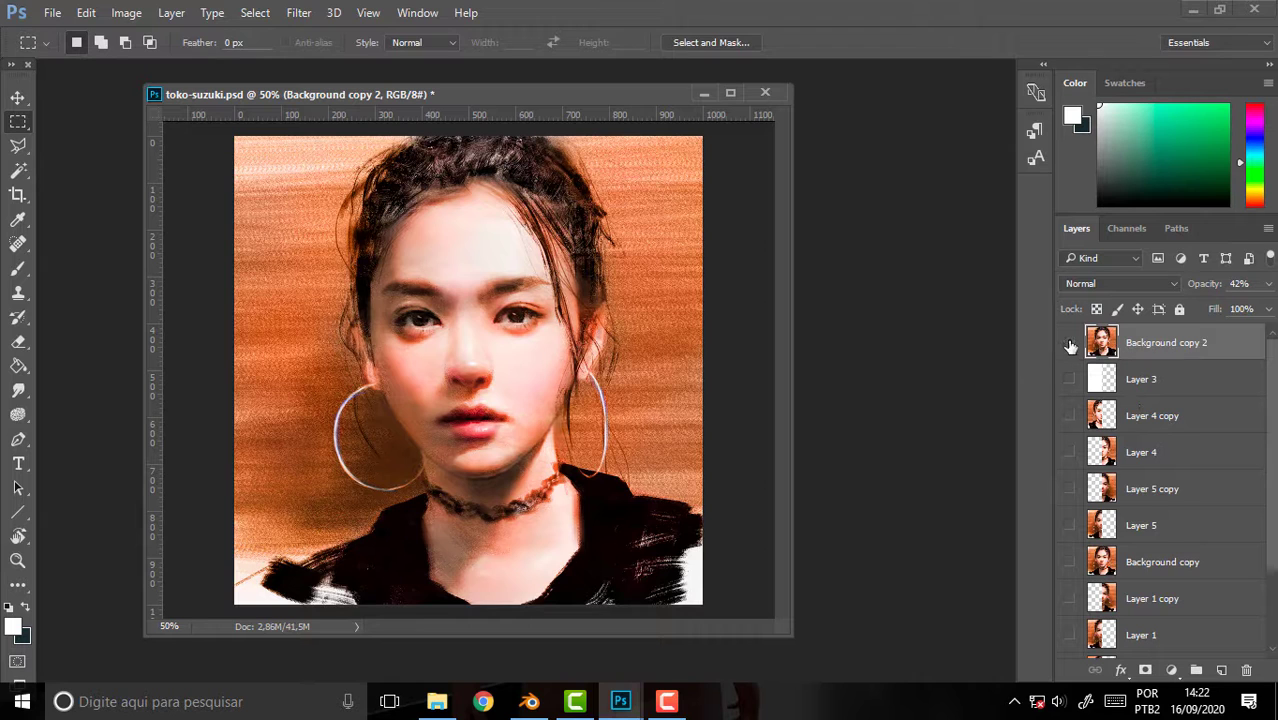
pyautogui.scroll(-3, 1270, 460)
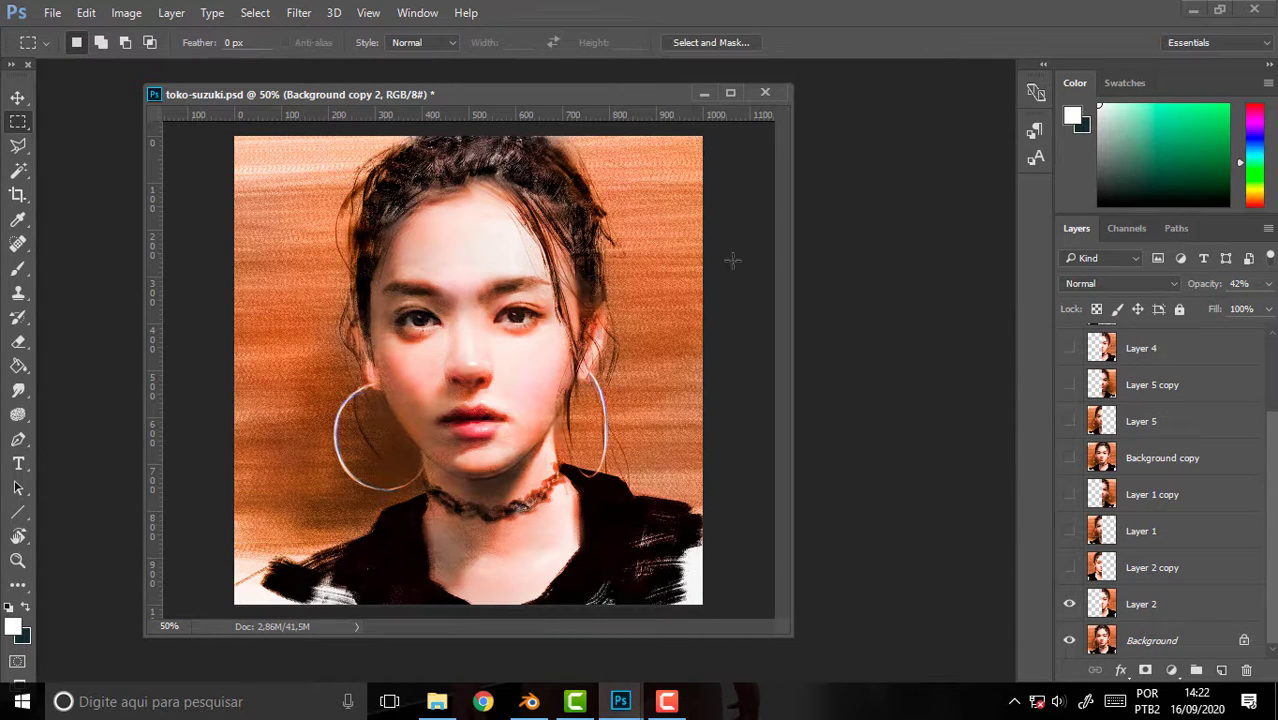
# Close toko-suzuki.psd without saving and reopen it from Open Recent, skipping colour management.
pyautogui.click(765, 94)
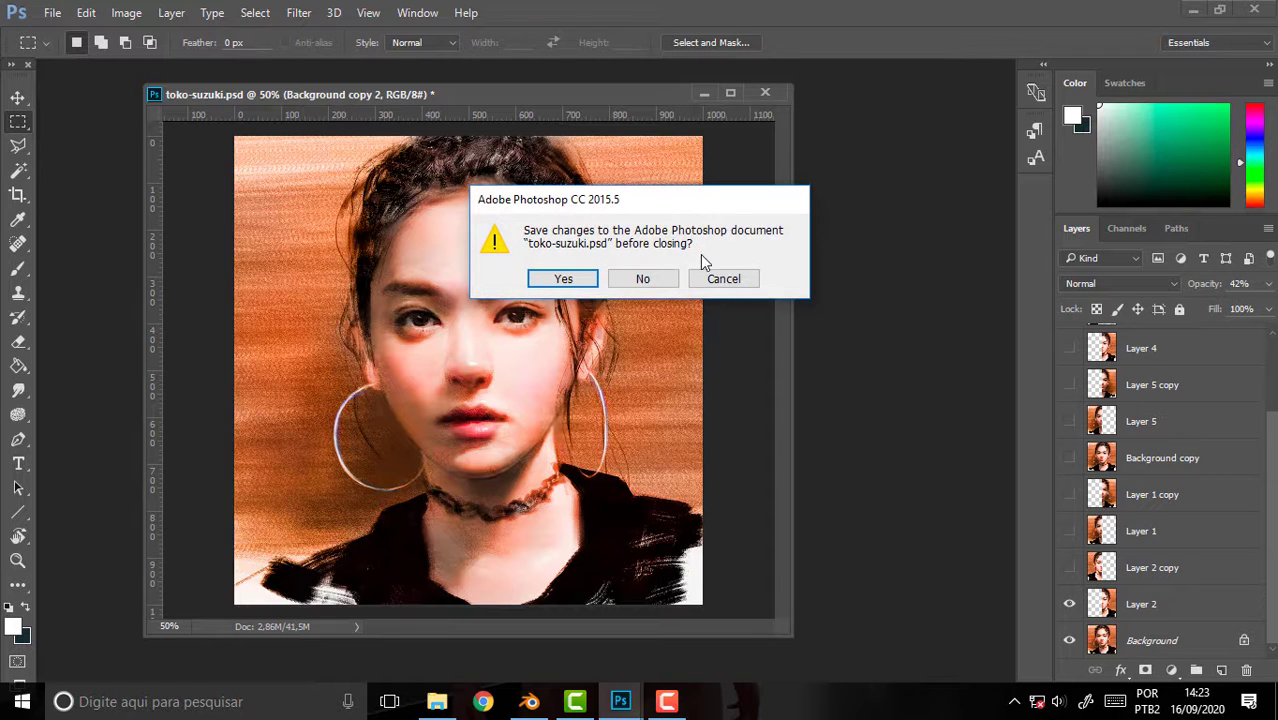
pyautogui.click(645, 277)
pyautogui.click(48, 13)
pyautogui.moveTo(87, 123)
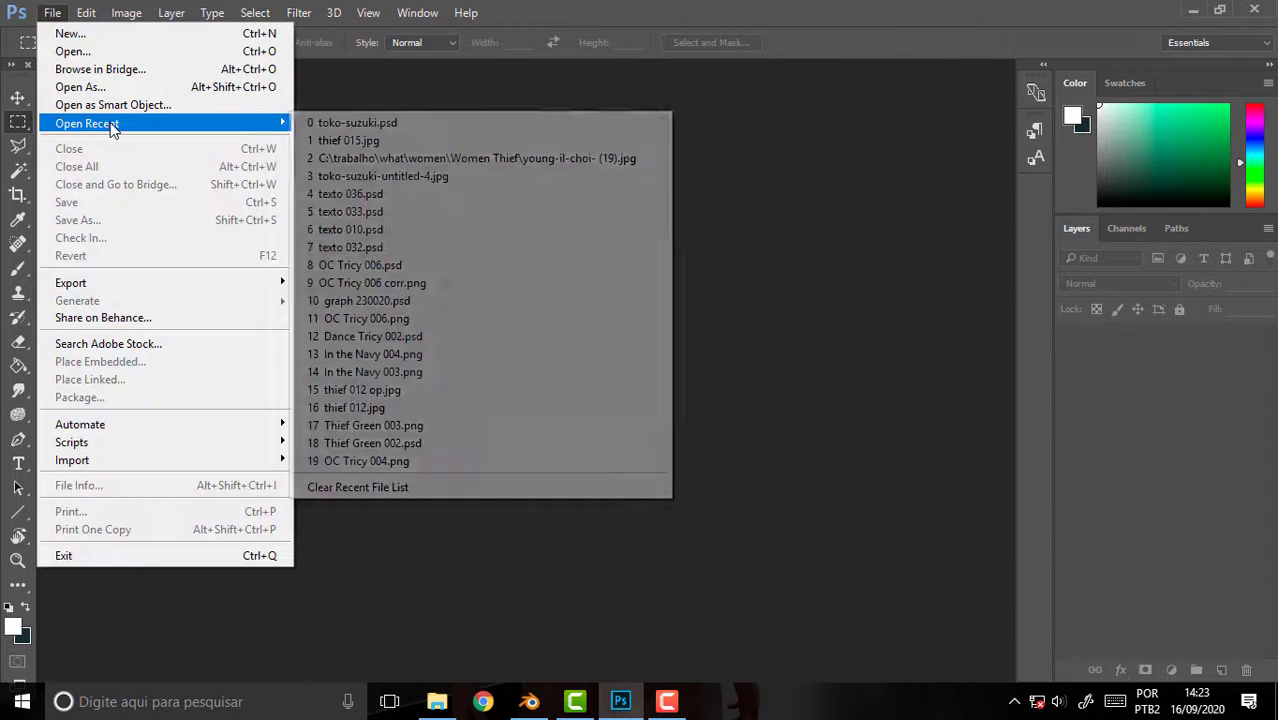
pyautogui.click(370, 122)
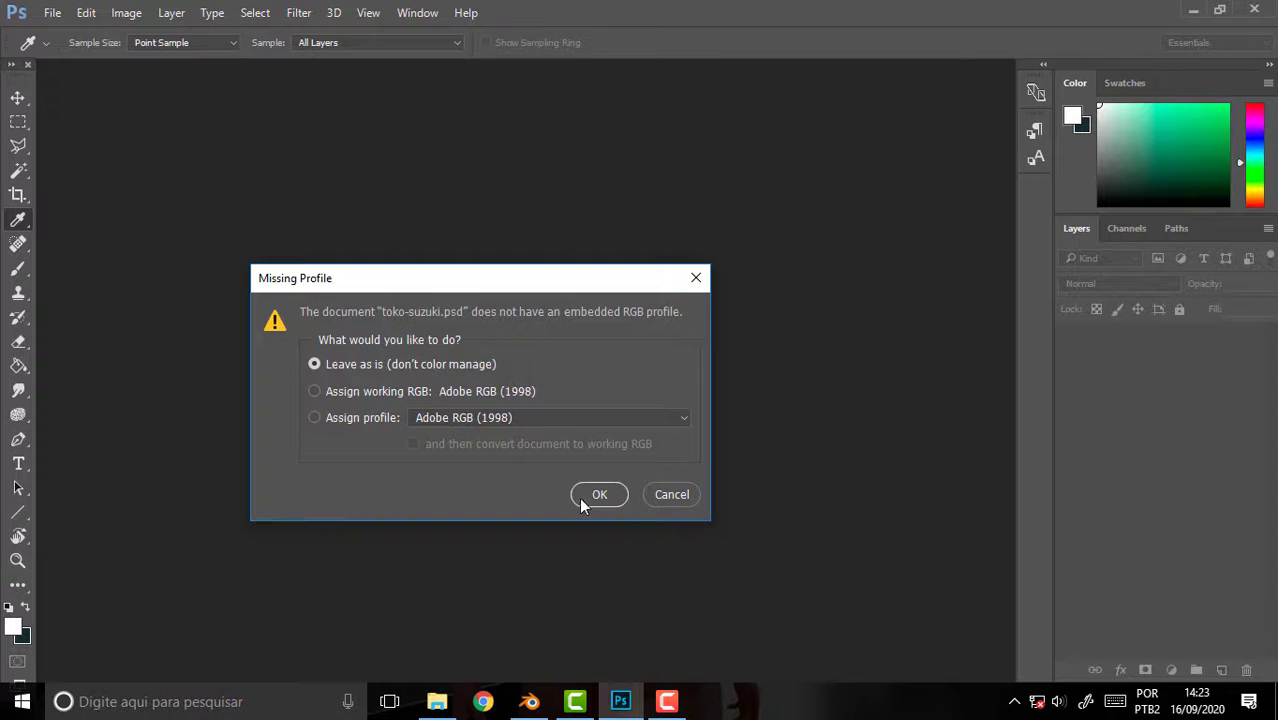
pyautogui.click(599, 494)
# Toggle Background copy 2 on and off several times to compare the overlay with the painting.
pyautogui.press('m')
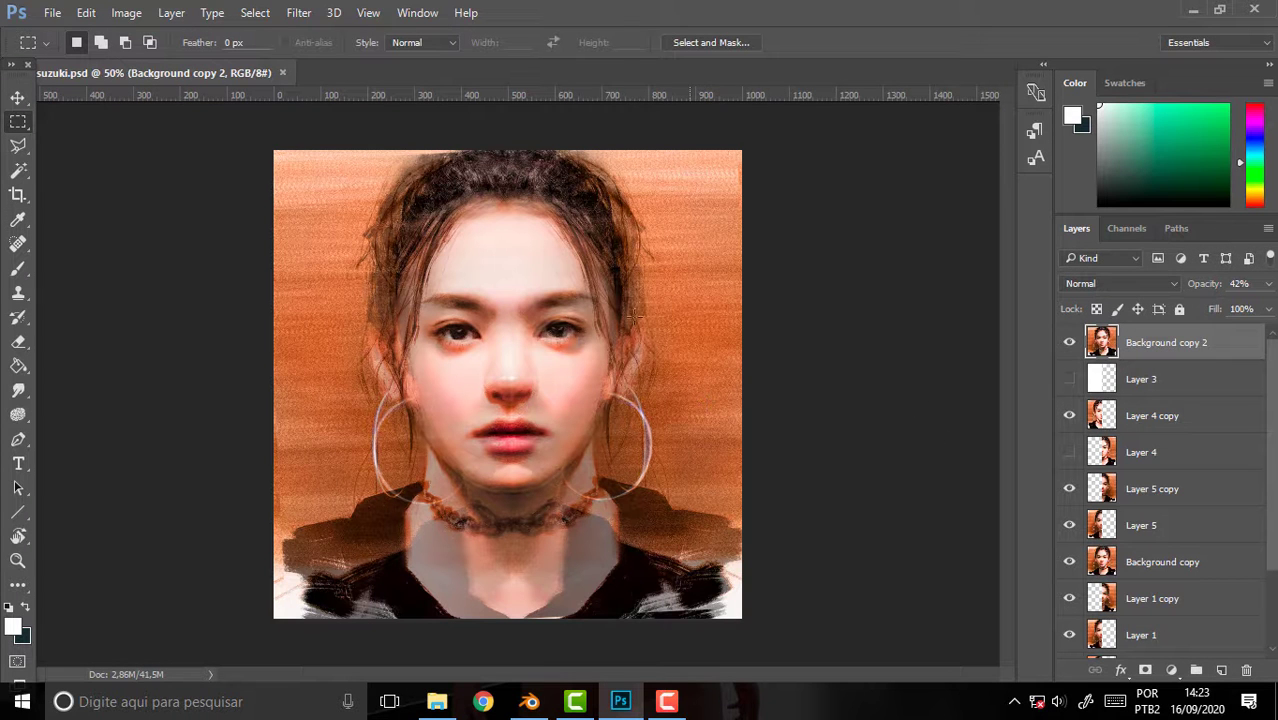
pyautogui.click(1070, 342)
pyautogui.click(1070, 342)
pyautogui.click(1070, 342)
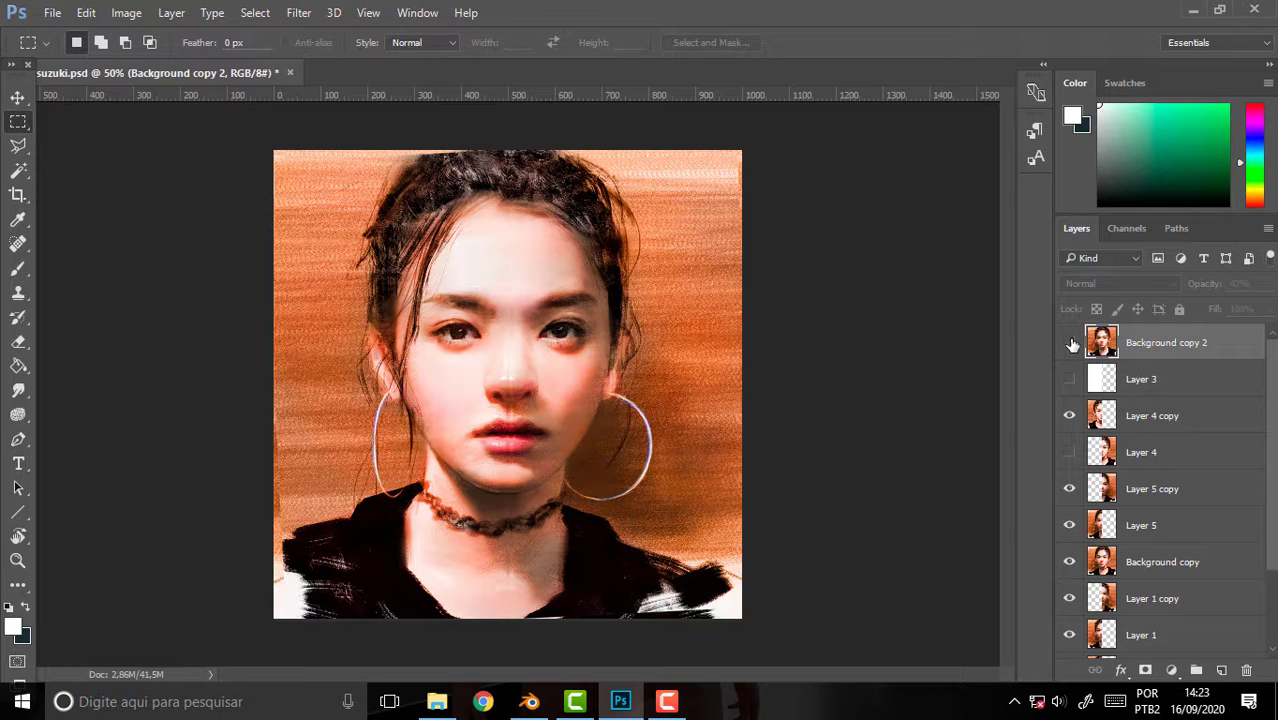
pyautogui.click(1070, 342)
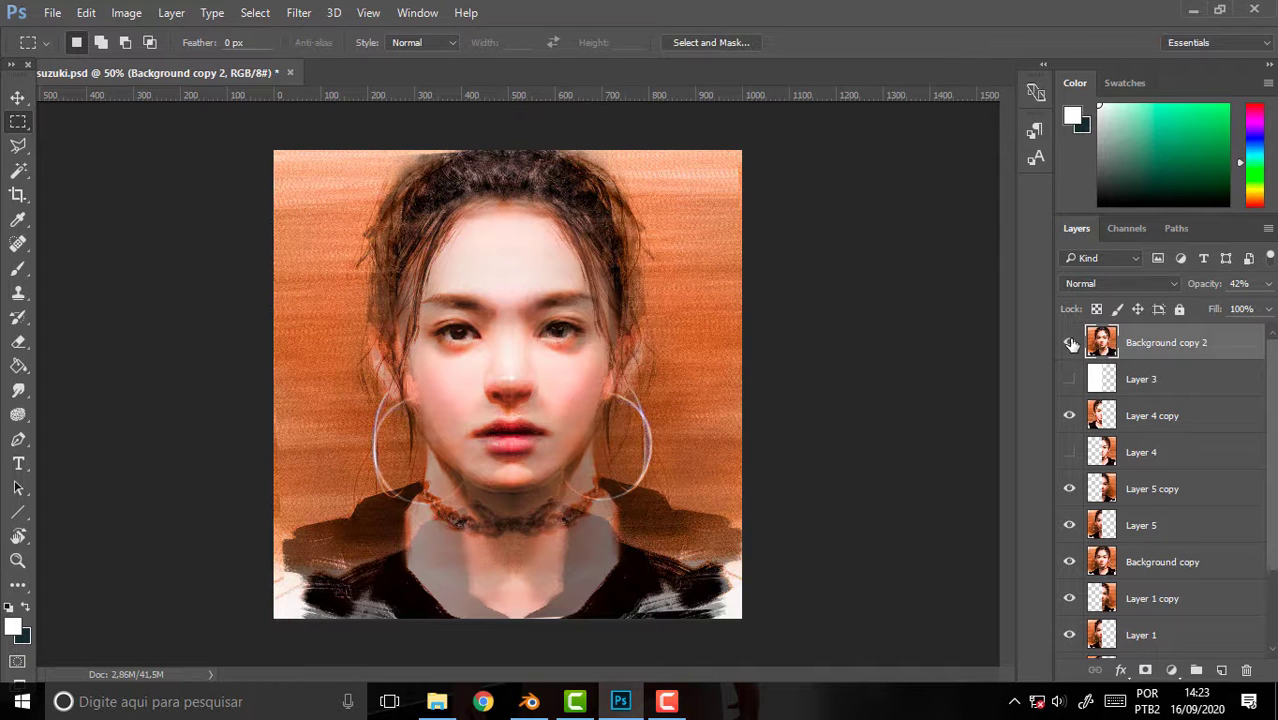
pyautogui.click(1070, 342)
pyautogui.click(1070, 342)
# Float the document as a window in the workspace centre and compare Background copy 2 again.
pyautogui.moveTo(156, 76); pyautogui.dragTo(200, 94)
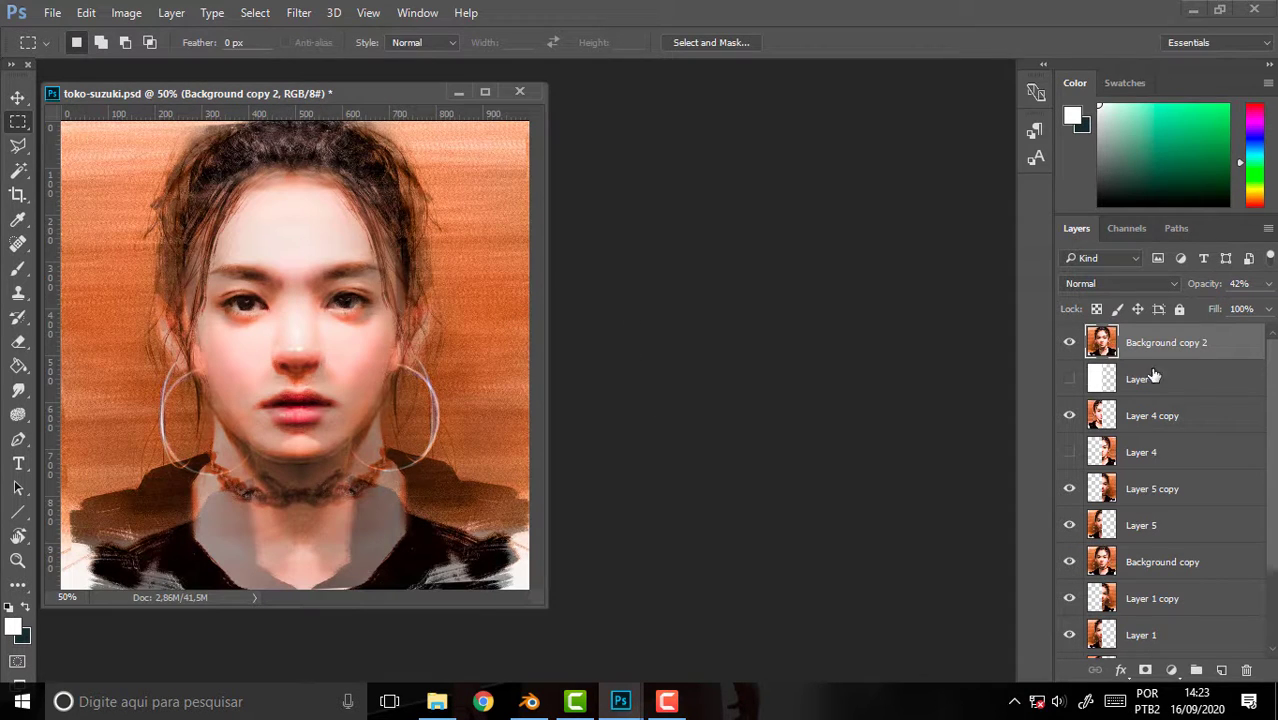
pyautogui.moveTo(394, 91); pyautogui.dragTo(600, 114)
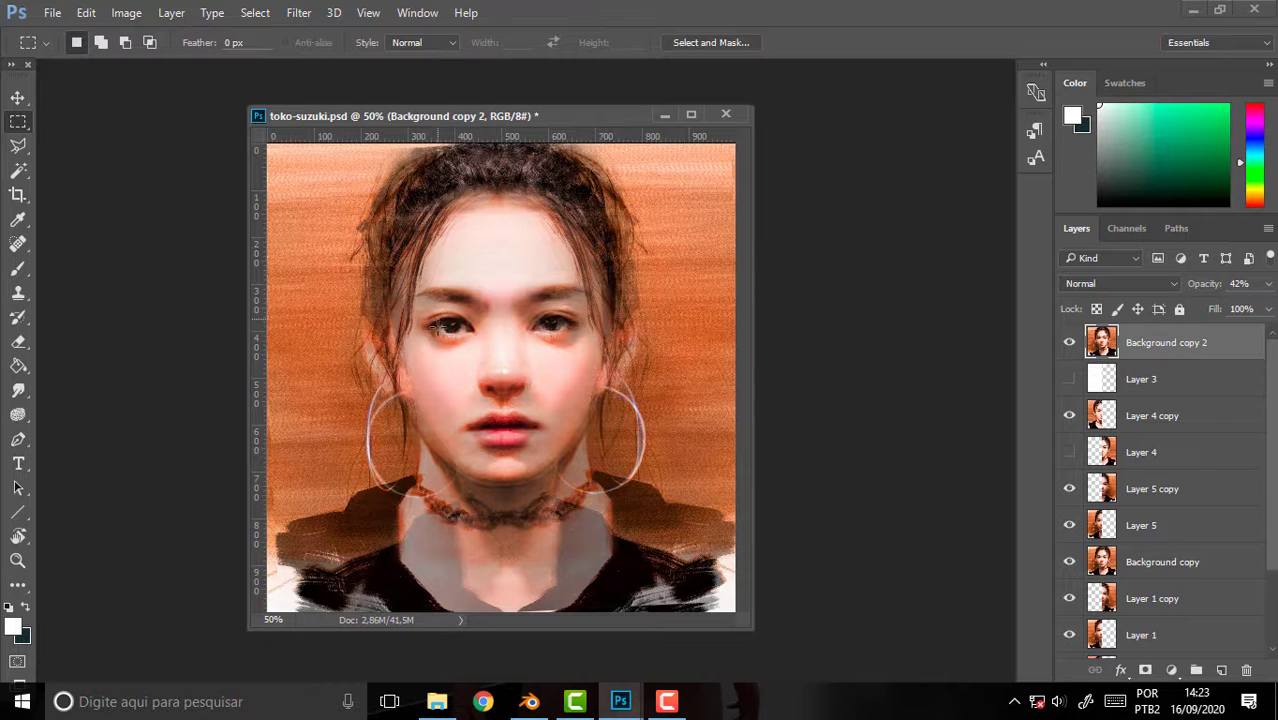
pyautogui.click(1070, 342)
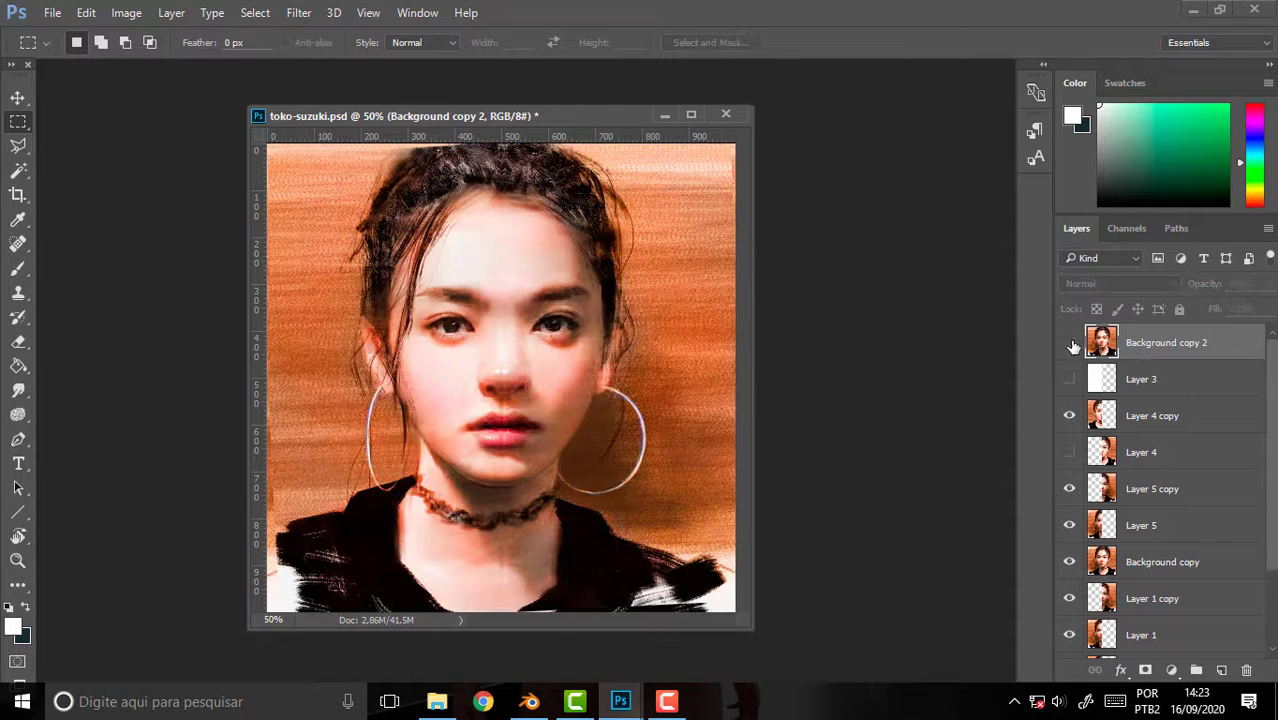
pyautogui.click(1070, 342)
pyautogui.click(1070, 342)
pyautogui.click(1070, 342)
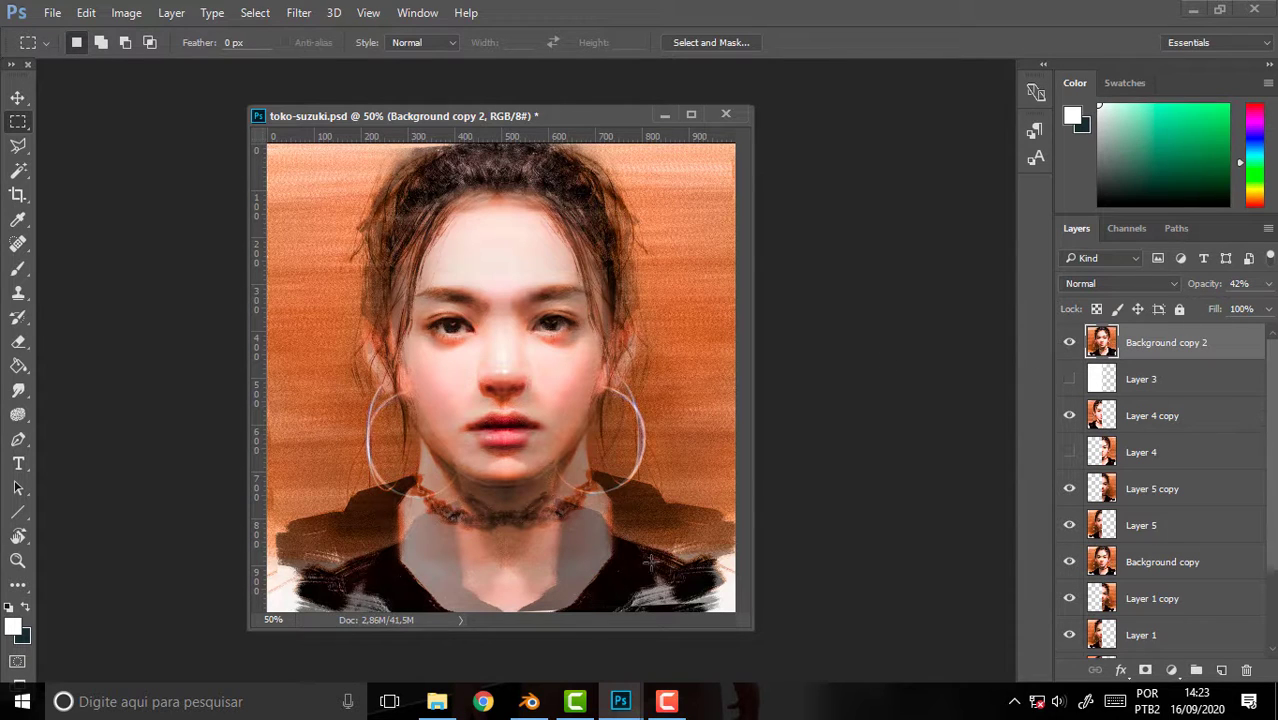
# In Blender's Image panel, browse up into women\Suzuki and select toko-suzuki.png.
pyautogui.click(530, 701)
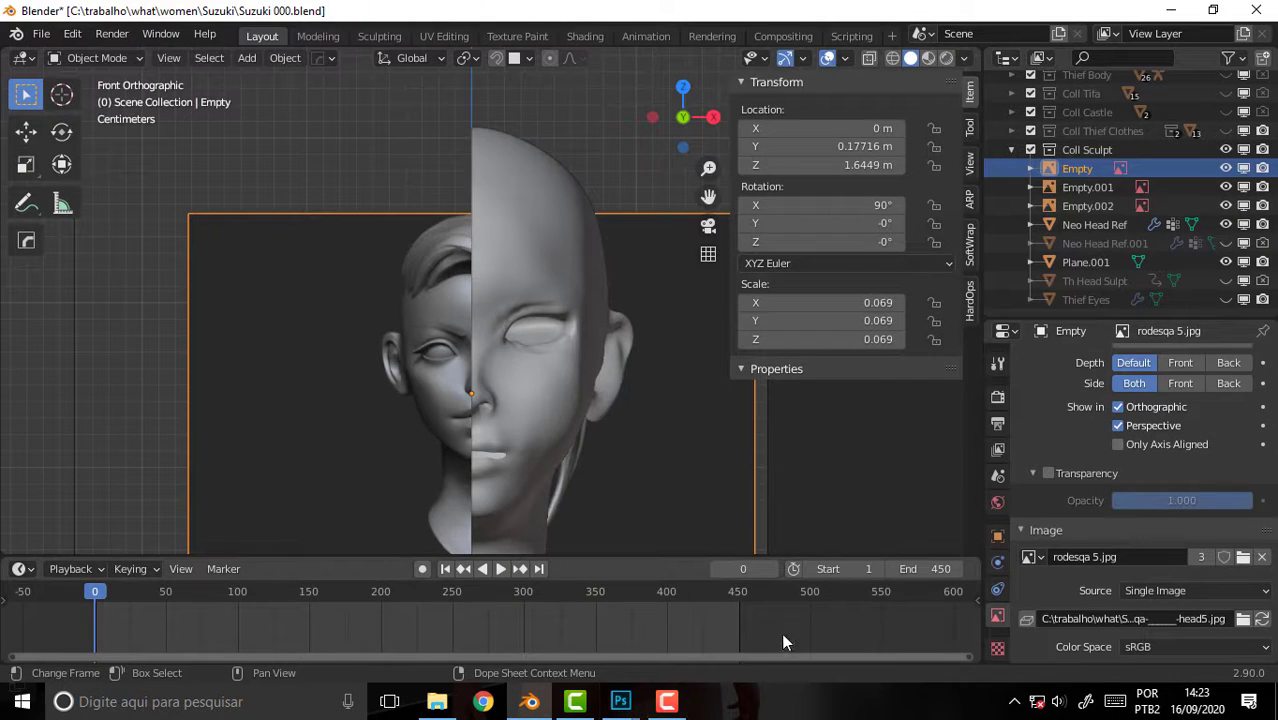
pyautogui.click(1243, 619)
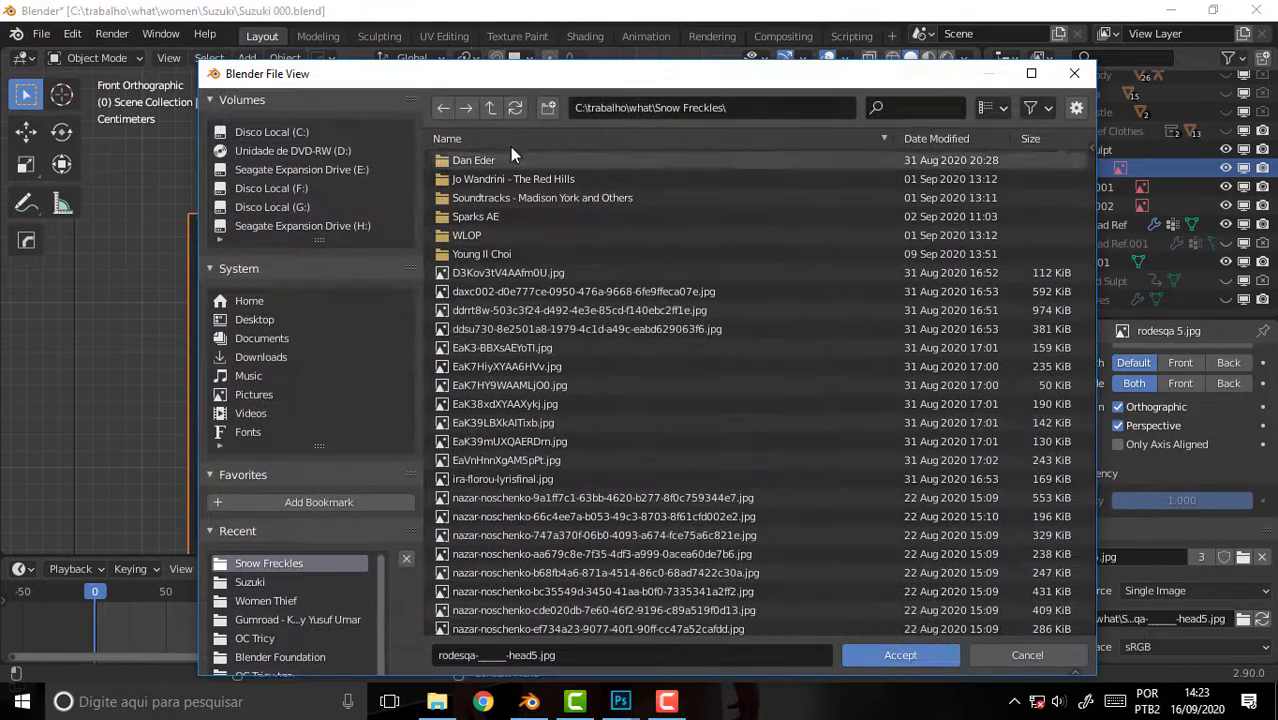
pyautogui.click(490, 108)
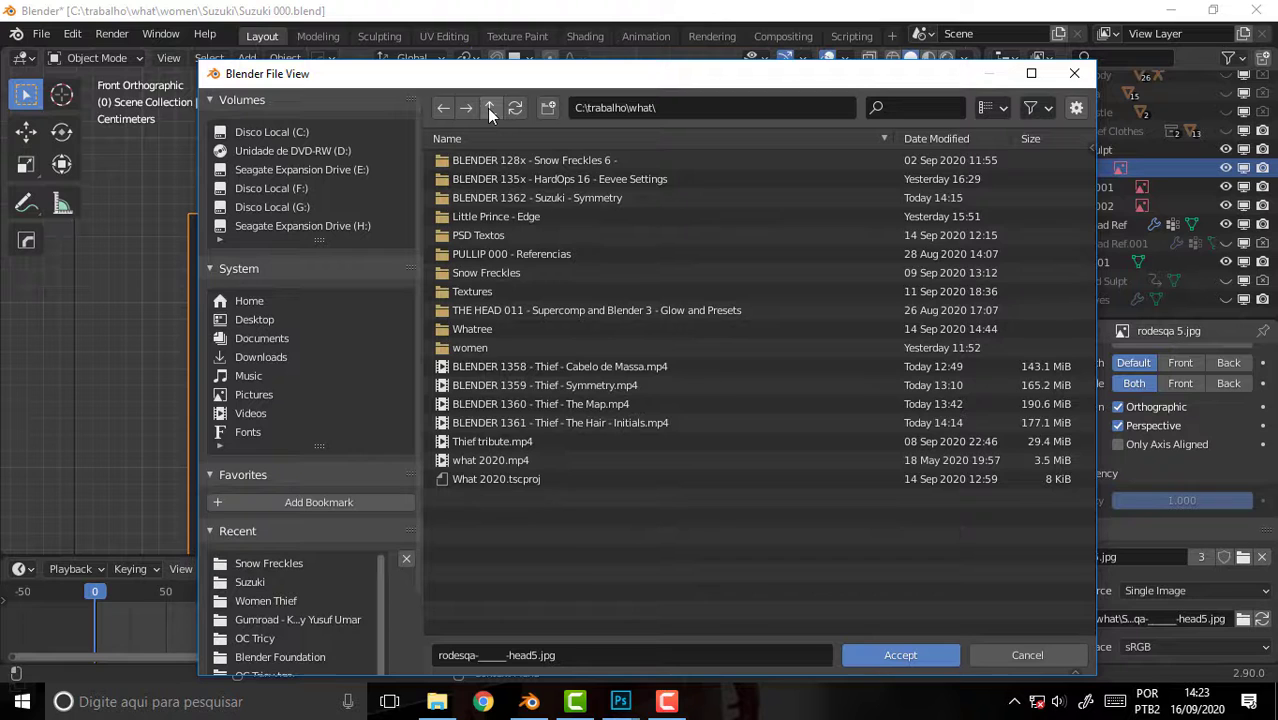
pyautogui.click(472, 348)
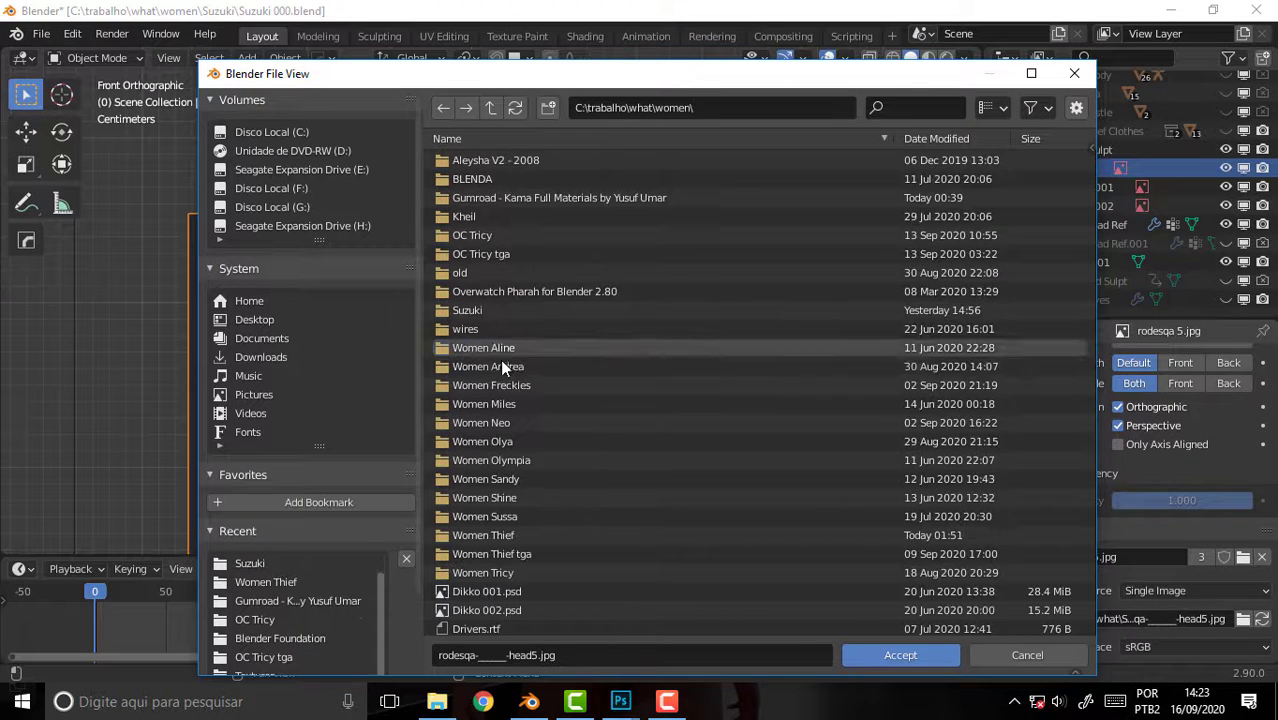
pyautogui.click(467, 311)
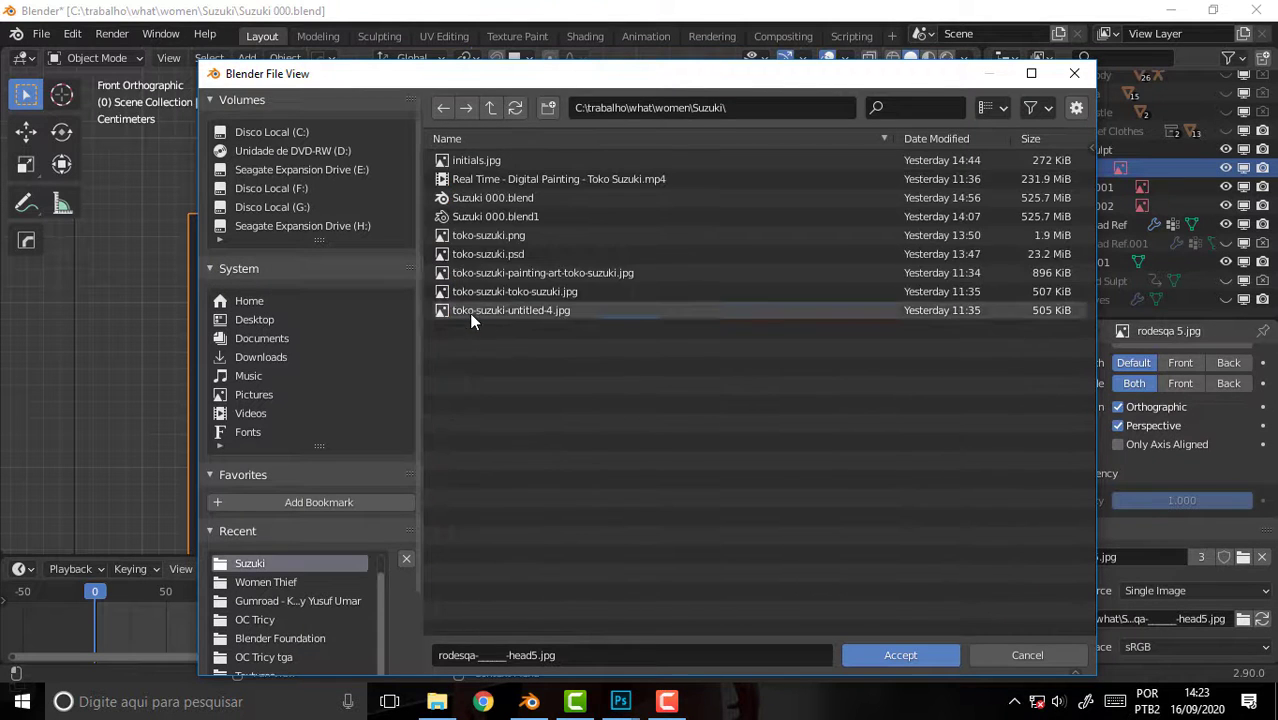
pyautogui.click(465, 252)
pyautogui.click(478, 242)
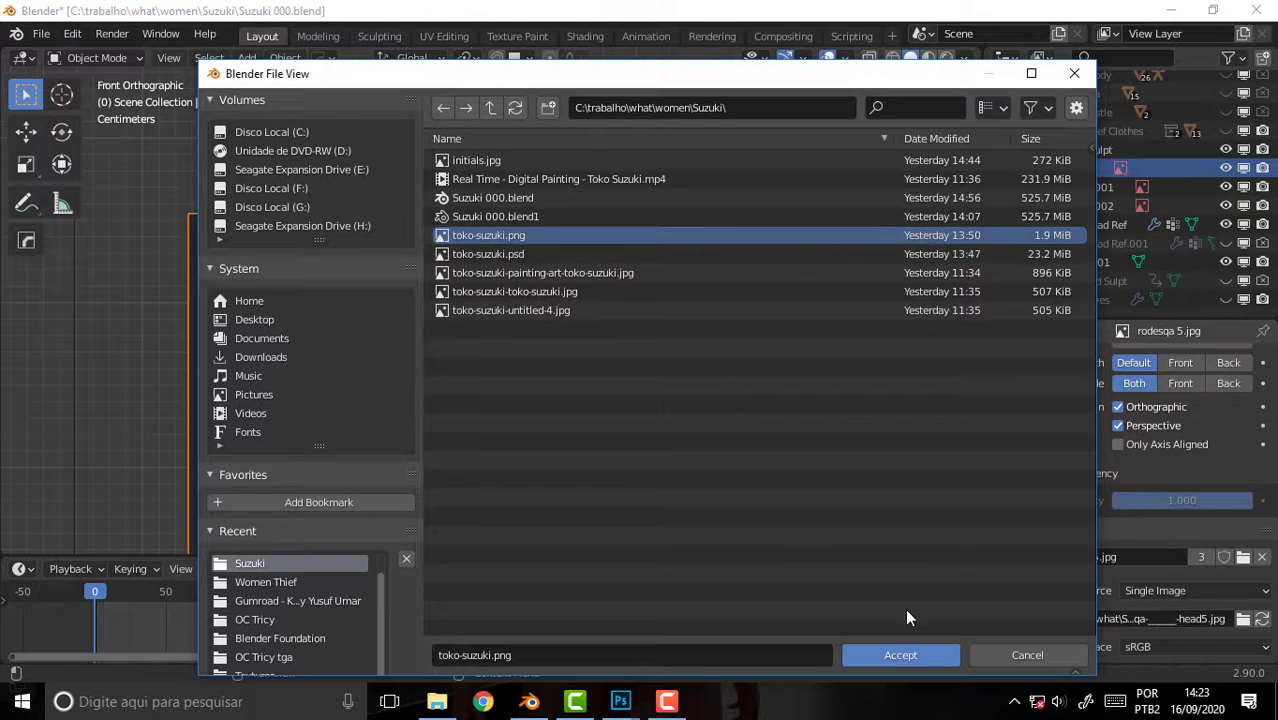
# Accept toko-suzuki.png in the File View to replace the reference empty's image.
pyautogui.click(911, 655)
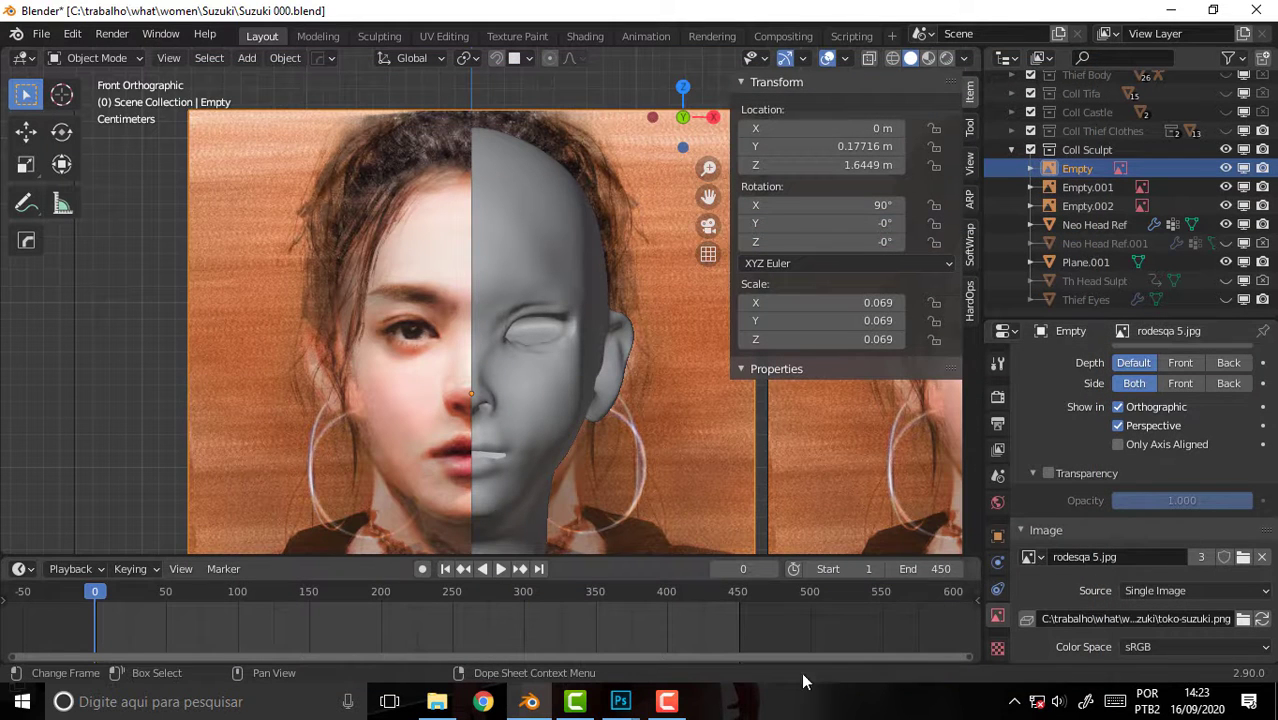